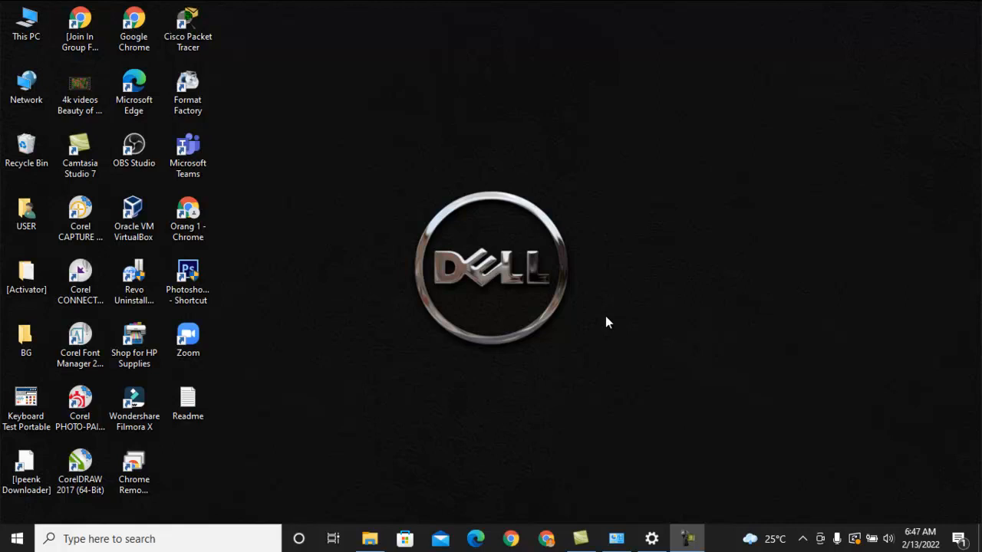
# Open the advanced sharing settings of the Network and Sharing Center in Control Panel
pyautogui.click(210, 533)
pyautogui.write('c')
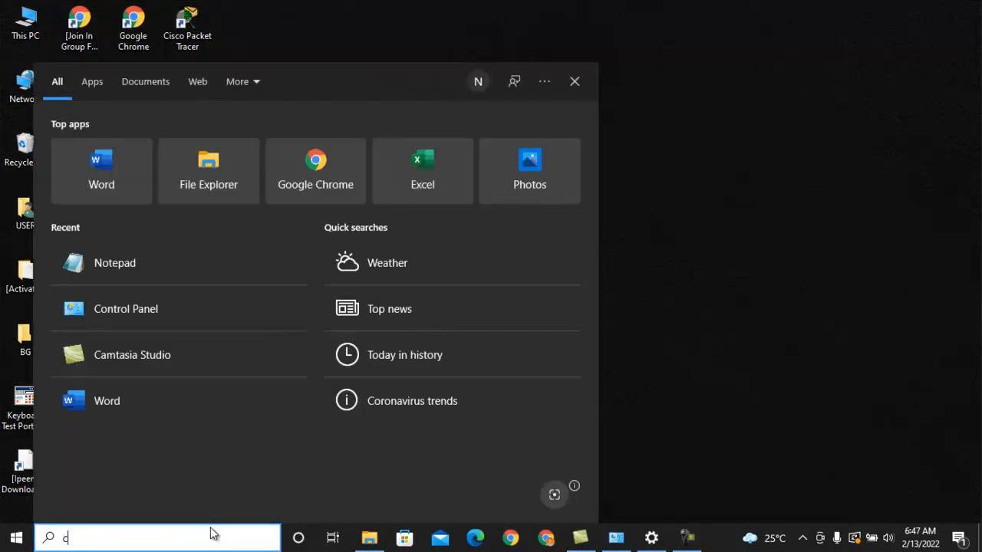
pyautogui.write('ontrol')
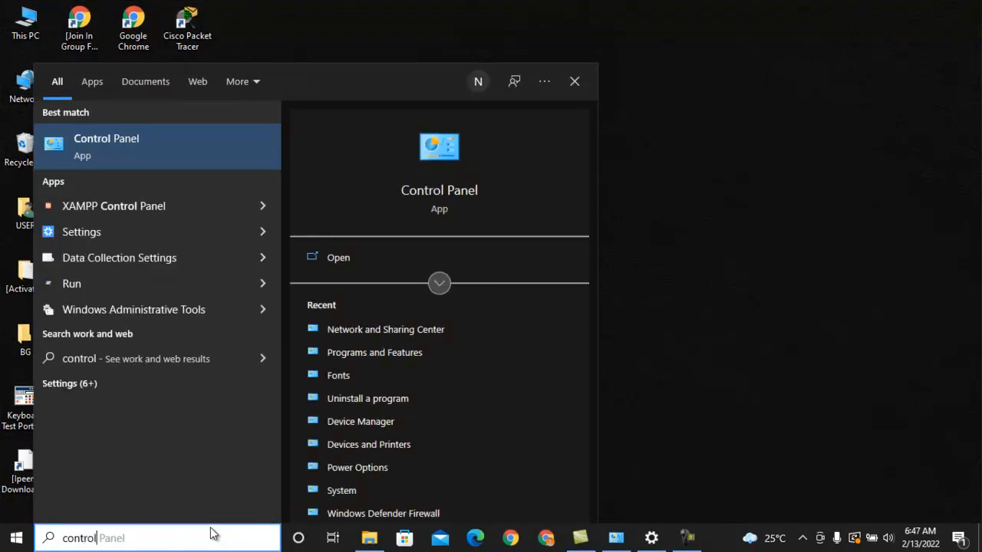
pyautogui.click(160, 157)
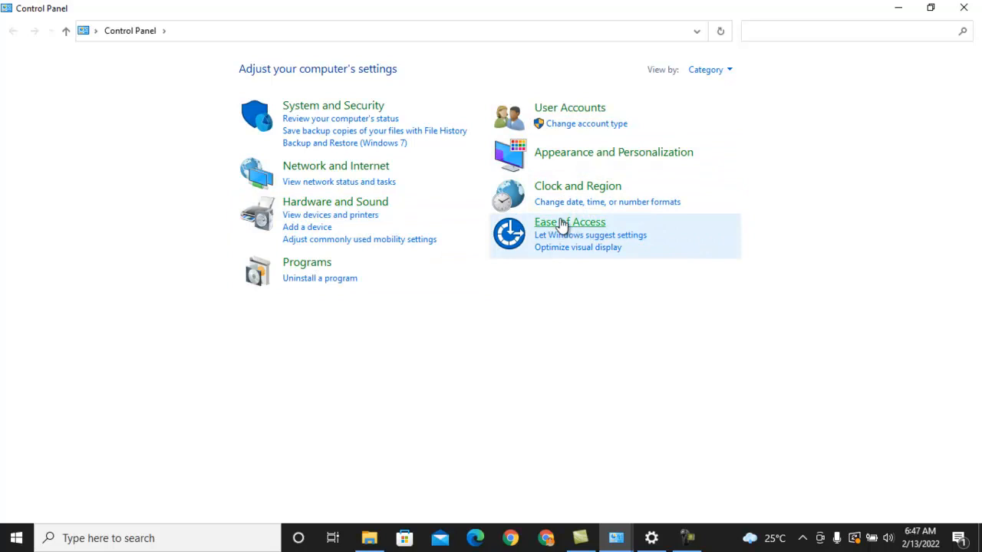
pyautogui.click(321, 167)
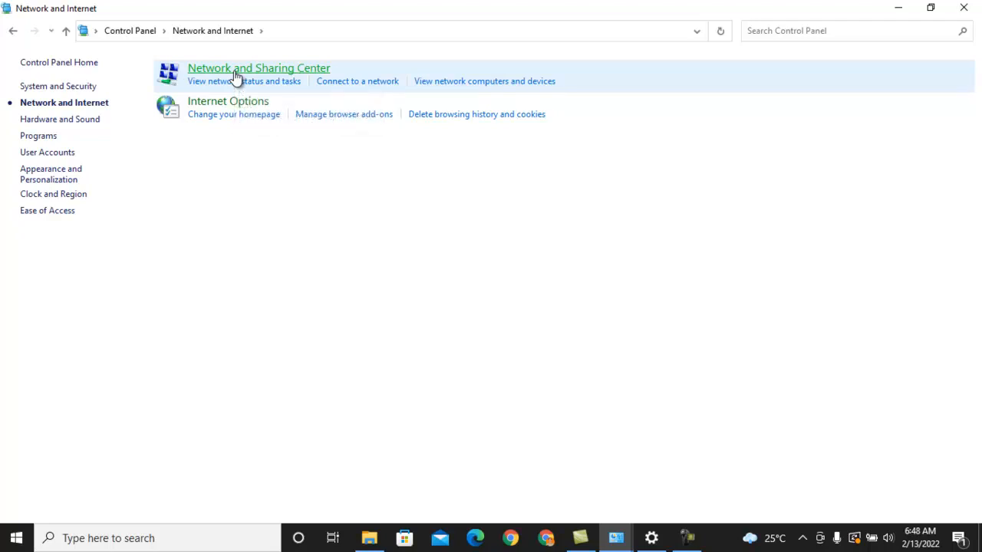
pyautogui.click(235, 71)
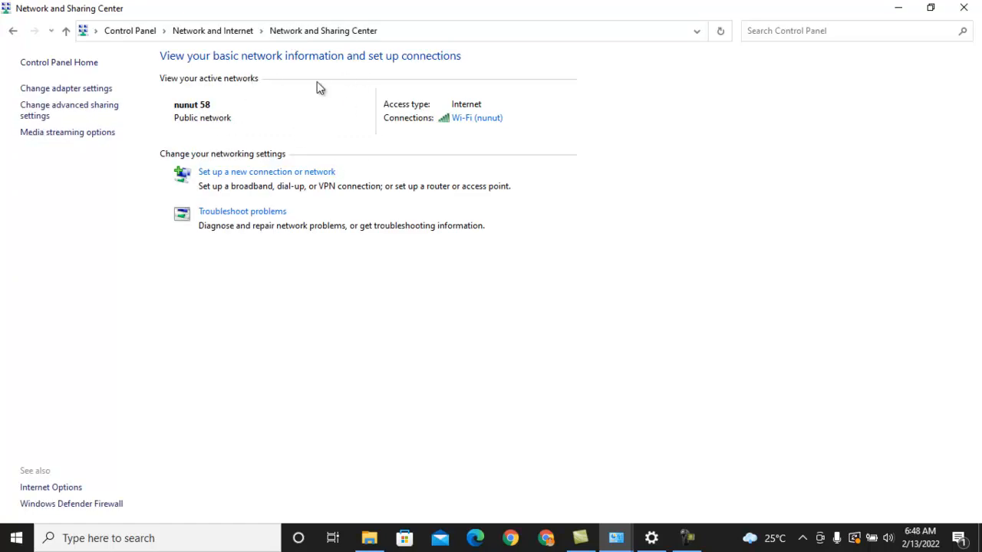
pyautogui.click(78, 116)
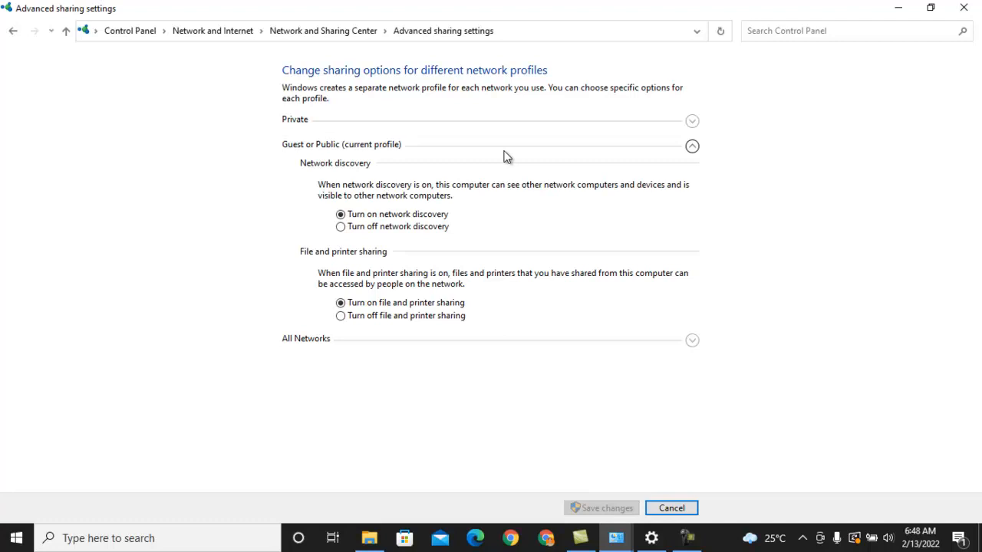
# Review the Private, Guest or Public and All Networks profiles, checking the network discovery, file and printer sharing and Public folder sharing options
pyautogui.click(692, 122)
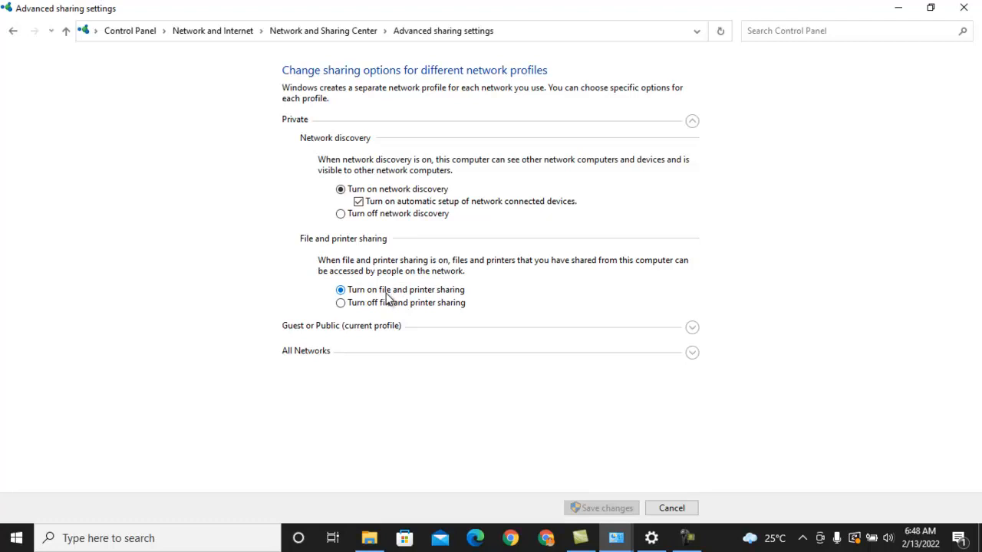
pyautogui.click(692, 330)
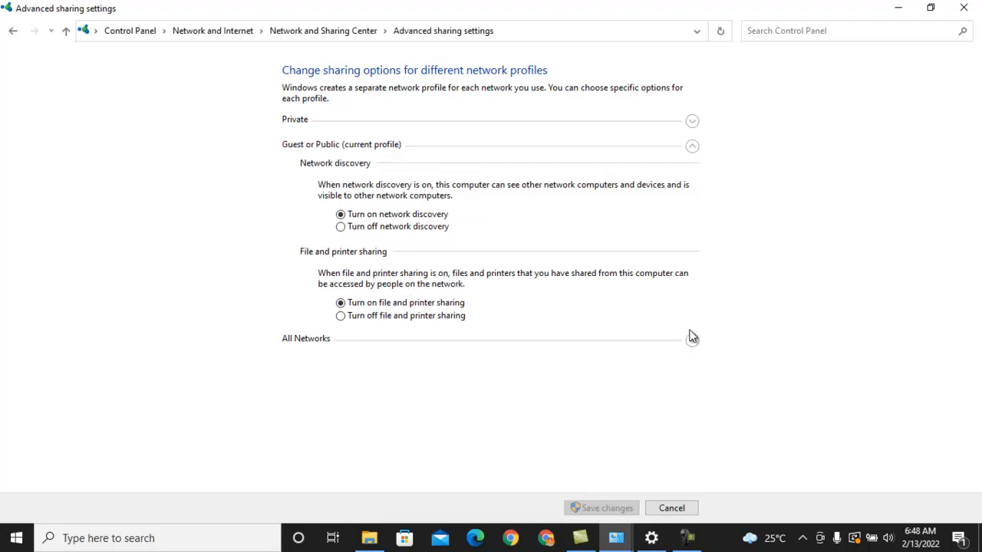
pyautogui.click(343, 217)
pyautogui.click(692, 341)
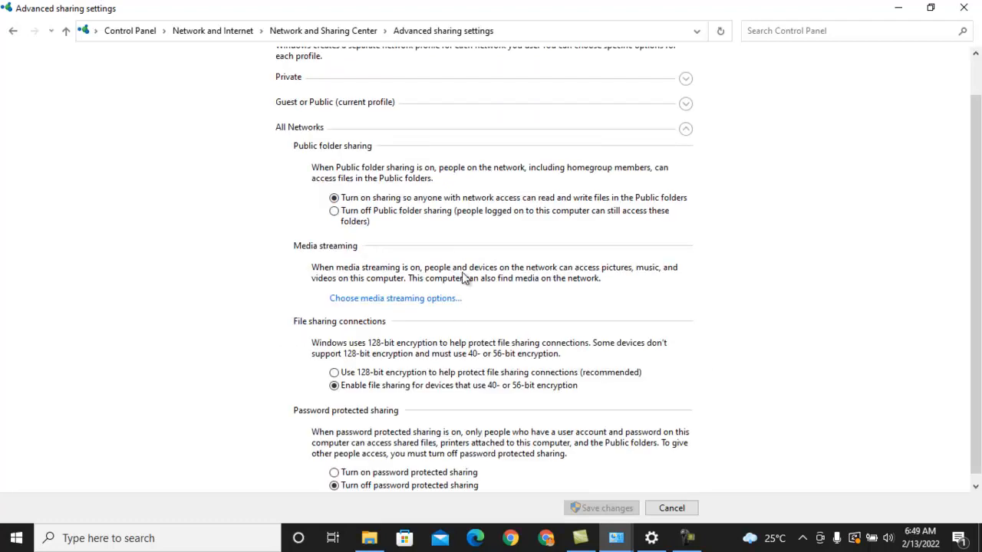
pyautogui.click(334, 198)
pyautogui.click(436, 476)
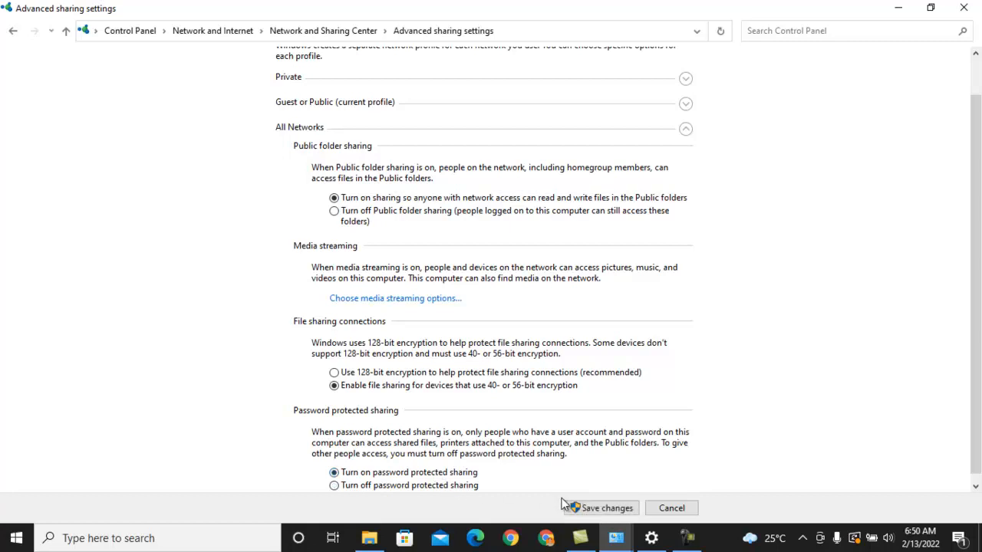
pyautogui.click(390, 486)
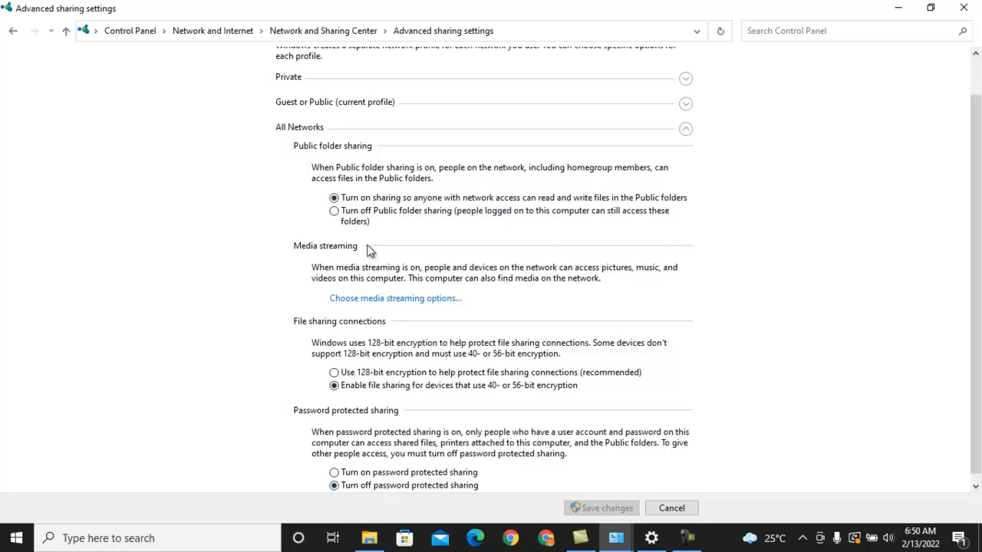
pyautogui.click(335, 212)
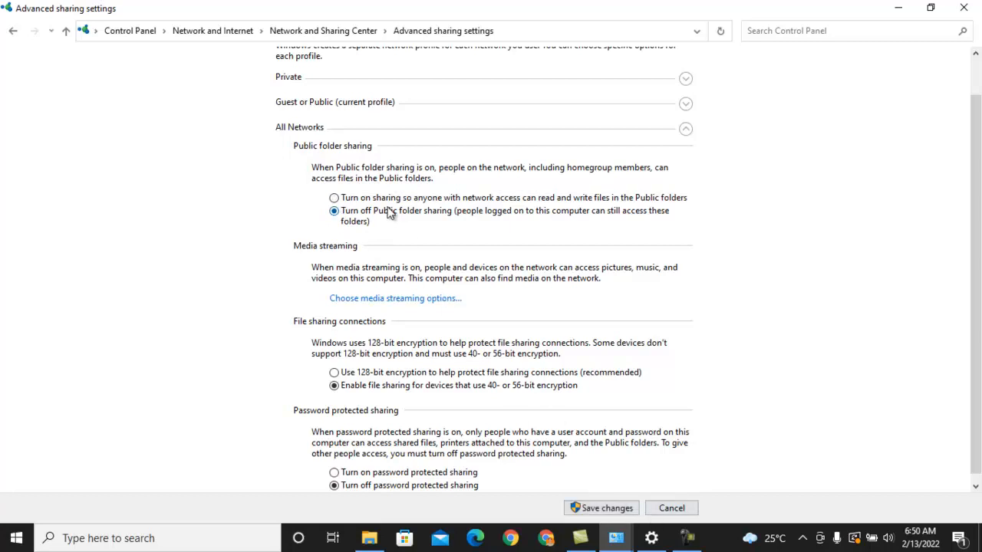
pyautogui.click(386, 198)
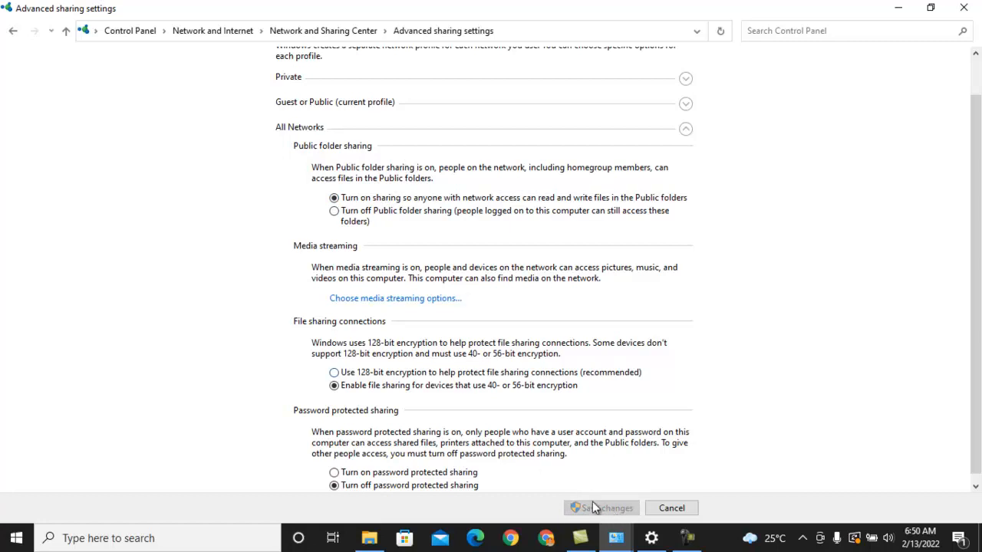
pyautogui.click(674, 510)
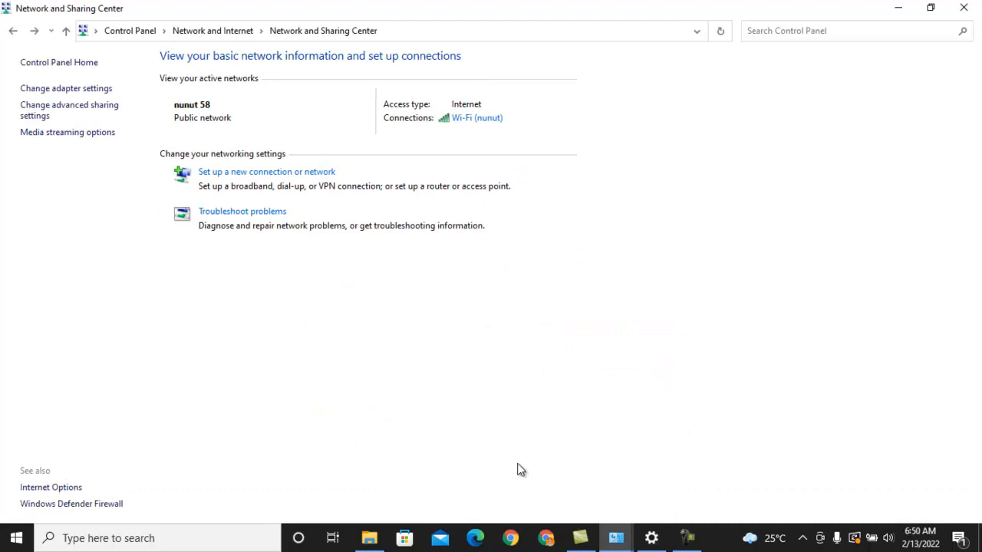
# Create a new folder named LOGO on the DATA (E:) drive in File Explorer
pyautogui.click(369, 538)
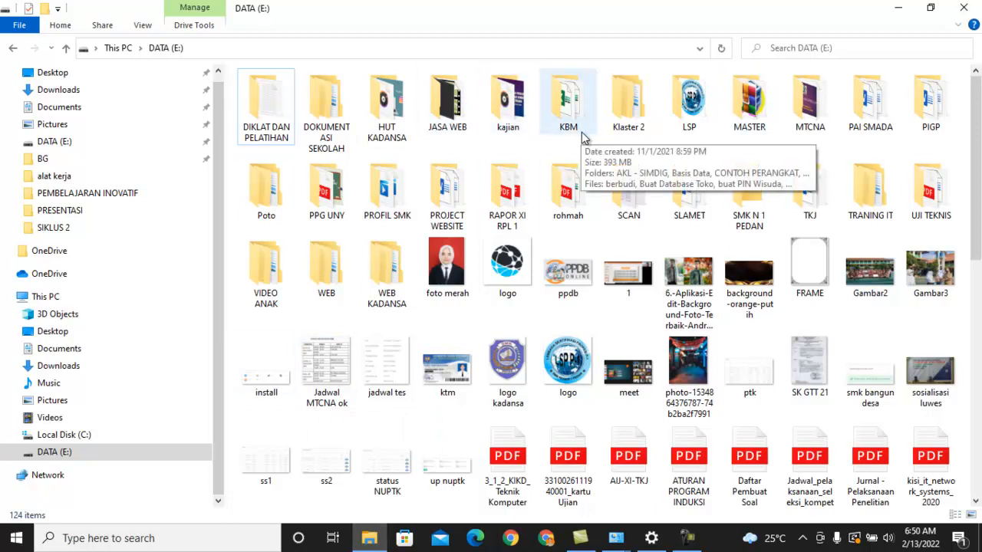
pyautogui.rightClick(494, 316)
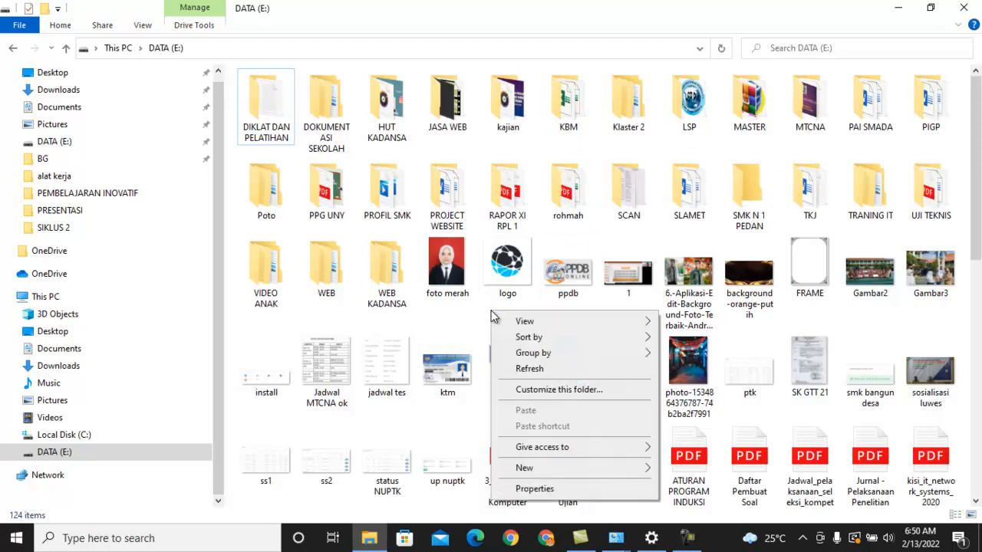
pyautogui.moveTo(571, 469)
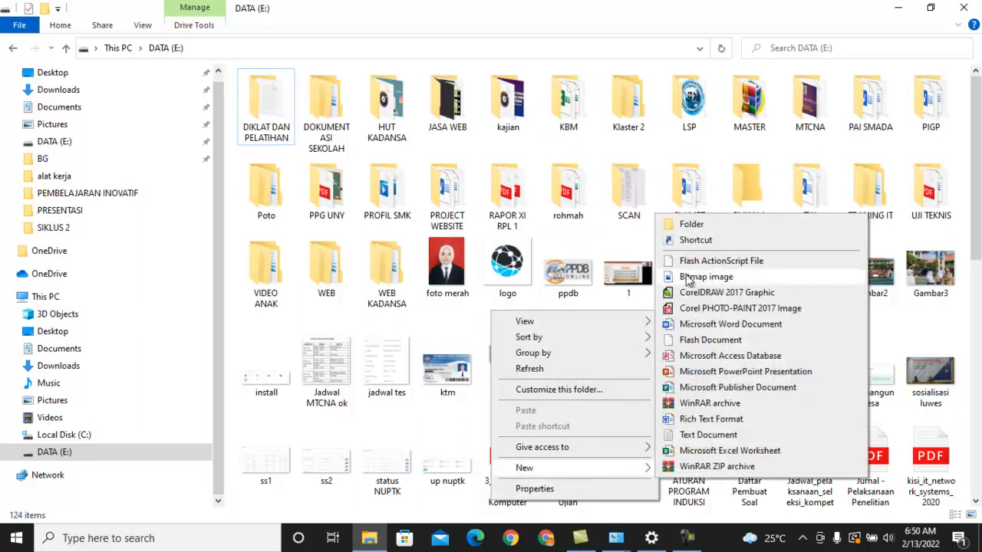
pyautogui.click(688, 225)
pyautogui.write('LOGO')
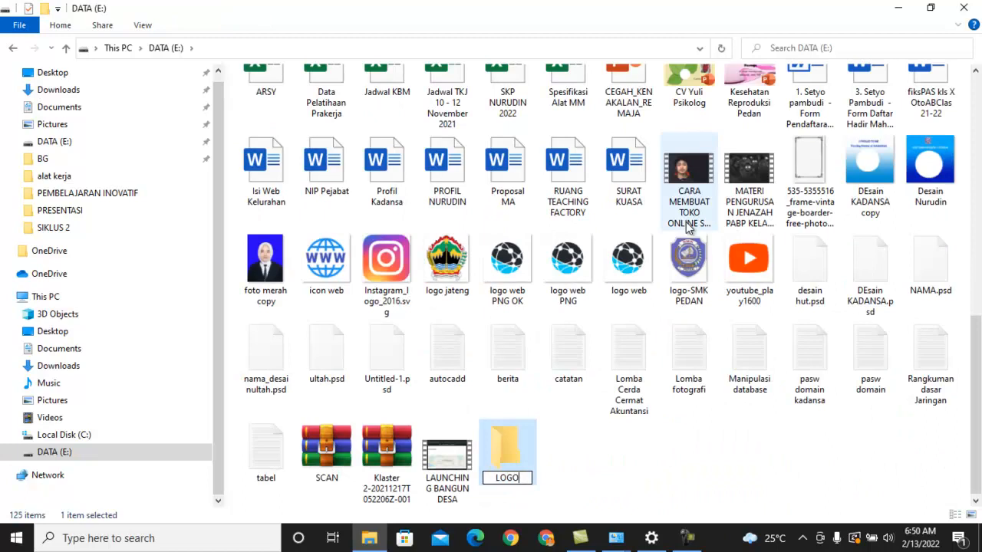
pyautogui.press('Return')
# Move the icon web, Instagram_logo_2016.svg, logo jateng, logo web and logo-SMK PEDAN images into the LOGO folder
pyautogui.click(379, 273)
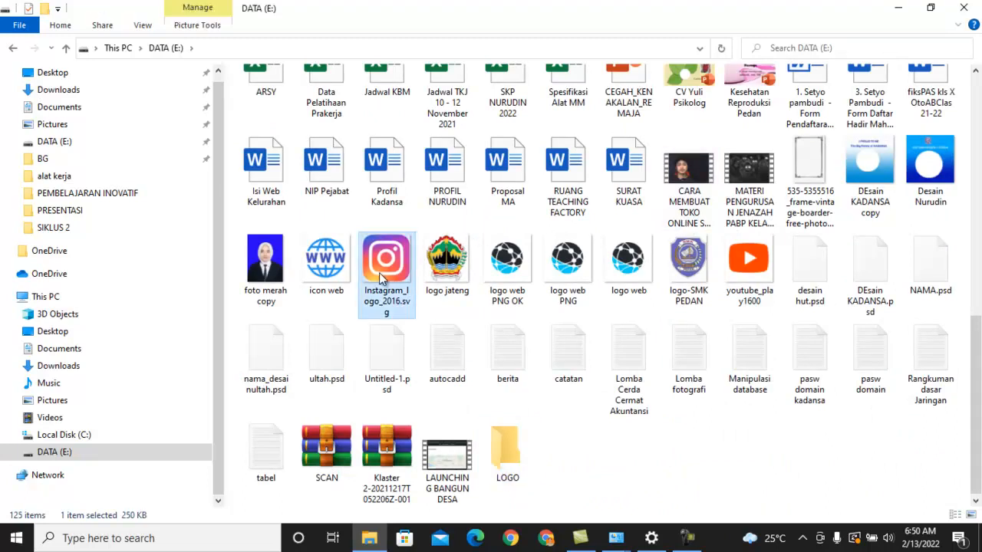
pyautogui.keyDown('ctrl'); pyautogui.click(443, 283); pyautogui.keyUp('ctrl')
pyautogui.keyDown('ctrl'); pyautogui.click(326, 265); pyautogui.keyUp('ctrl')
pyautogui.keyDown('ctrl'); pyautogui.click(709, 275); pyautogui.keyUp('ctrl')
pyautogui.keyDown('ctrl'); pyautogui.click(627, 265); pyautogui.keyUp('ctrl')
pyautogui.moveTo(627, 265); pyautogui.dragTo(518, 447)
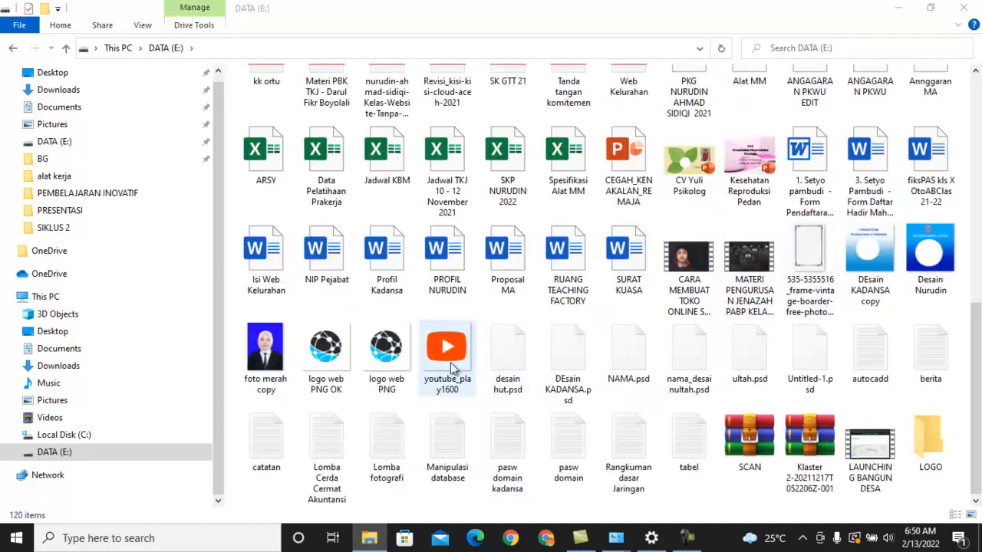
# Cut the youtube_play1600 and logo images from DATA (E:) and paste them into the LOGO folder
pyautogui.click(452, 369)
pyautogui.moveTo(975, 368)
pyautogui.mouseDown()
pyautogui.moveTo(966, 169)
pyautogui.moveTo(979, 386)
pyautogui.mouseUp()
pyautogui.keyDown('ctrl'); pyautogui.click(572, 361); pyautogui.keyUp('ctrl')
pyautogui.doubleClick(929, 451)
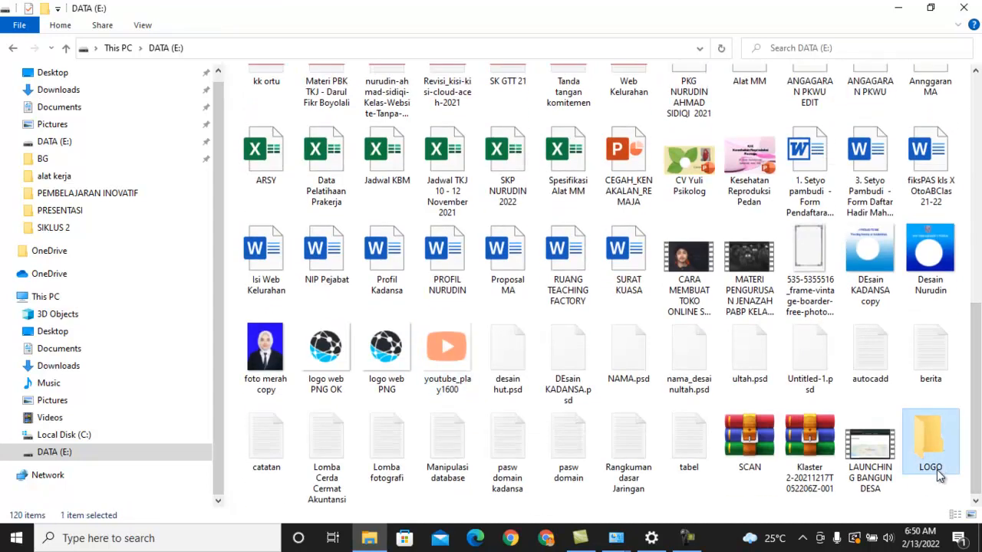
pyautogui.hotkey('ctrl', 'v')
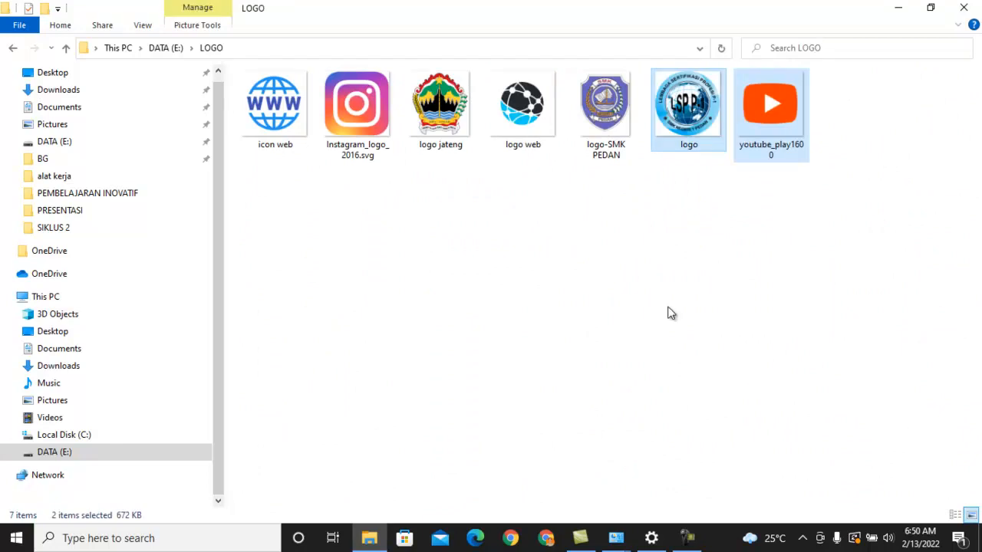
pyautogui.click(626, 268)
# Return to DATA (E:) and open the network access sharing dialog from the LOGO folder's properties
pyautogui.click(166, 48)
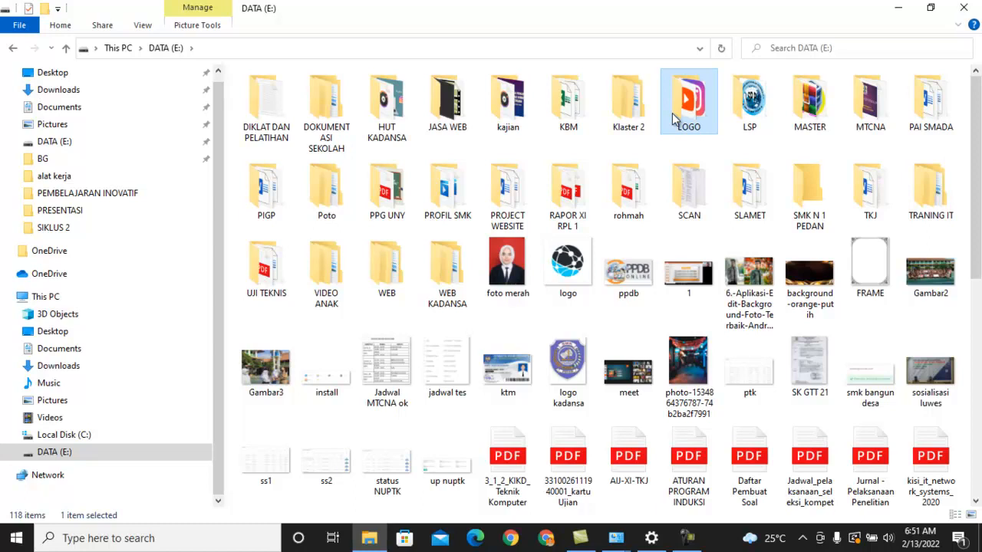
pyautogui.rightClick(672, 113)
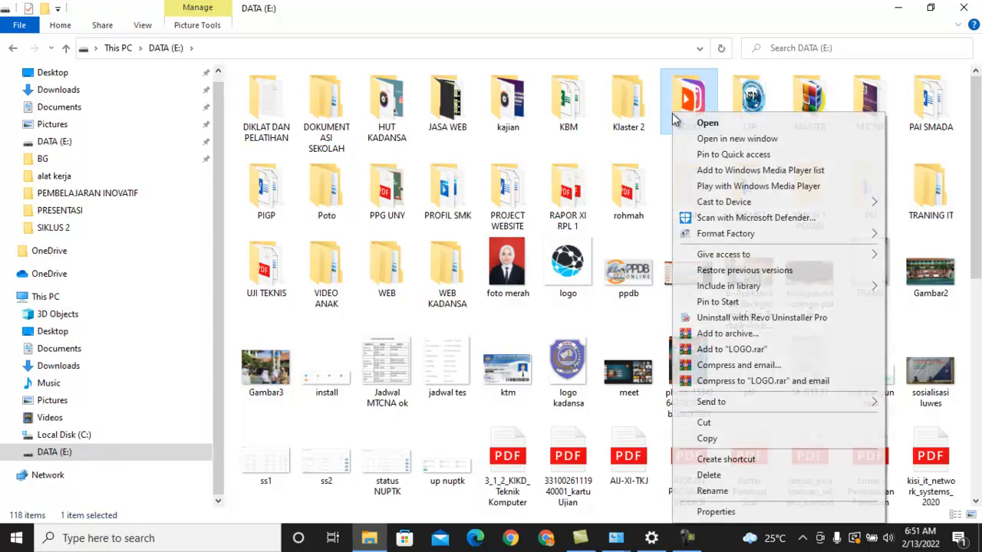
pyautogui.click(715, 512)
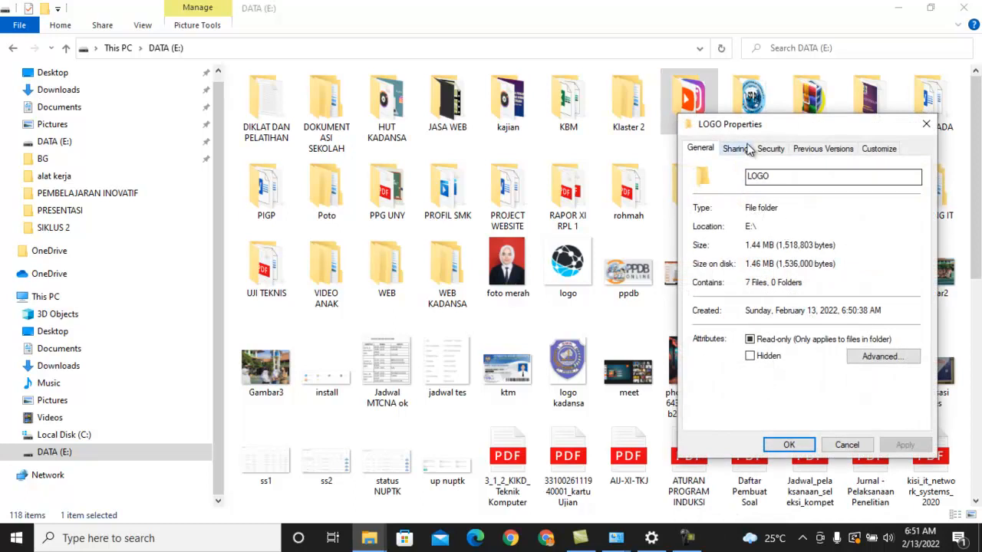
pyautogui.moveTo(744, 128); pyautogui.dragTo(685, 131)
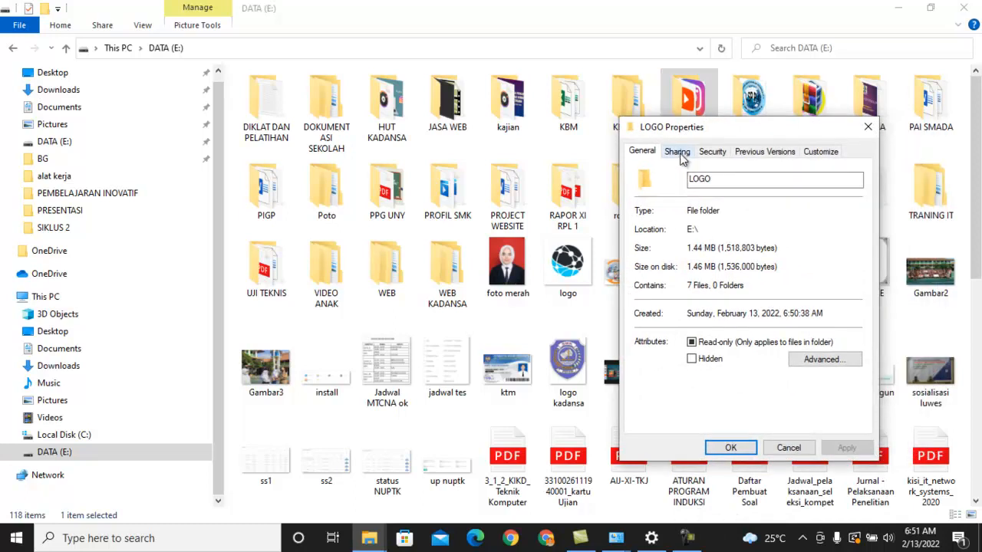
pyautogui.click(679, 154)
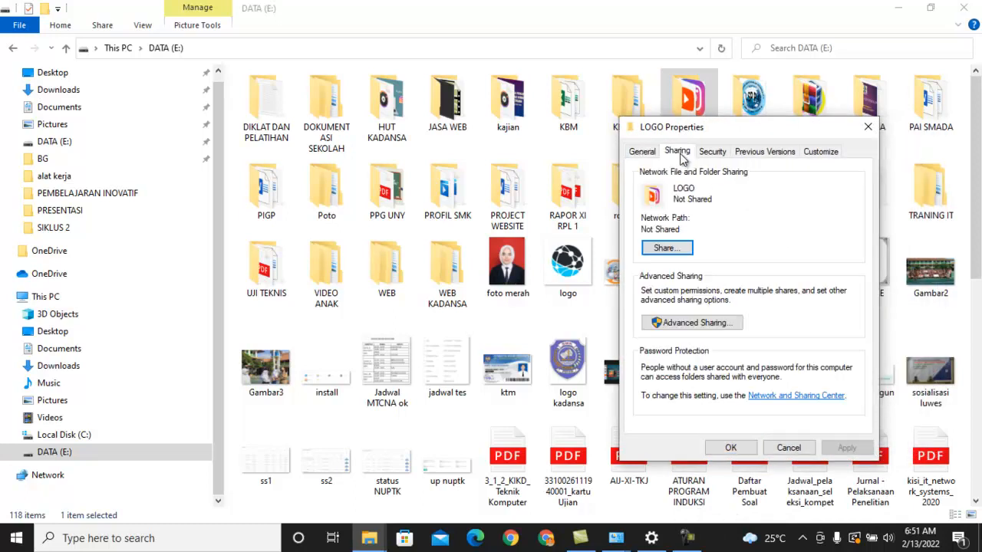
pyautogui.click(666, 248)
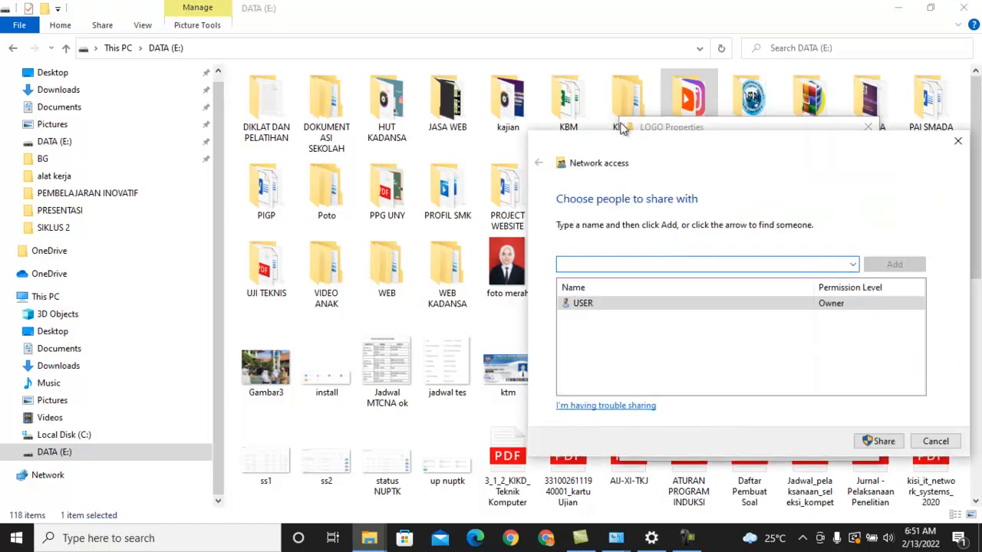
pyautogui.moveTo(620, 140); pyautogui.dragTo(215, 128)
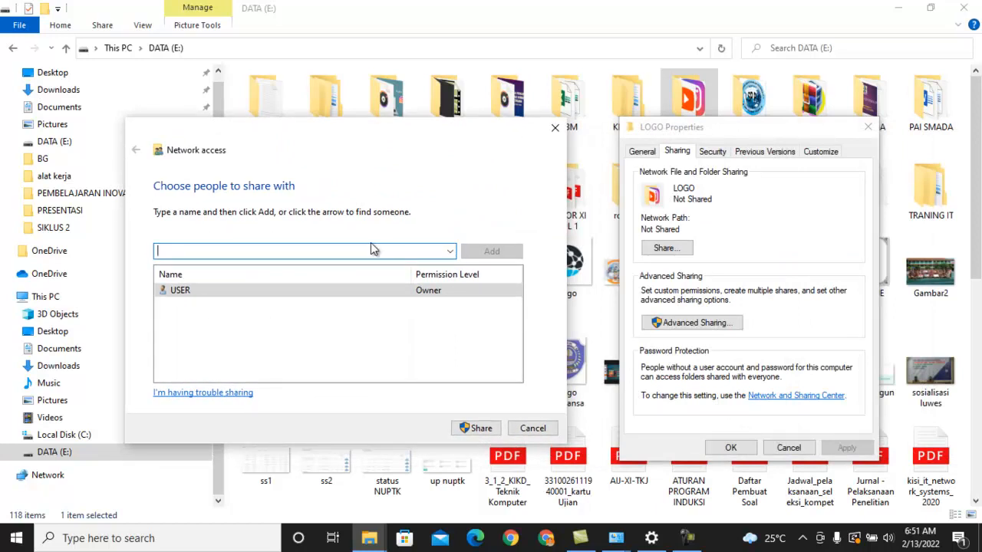
# Add Everyone to the people the LOGO folder is shared with and set their permission level to Read/Write
pyautogui.click(451, 256)
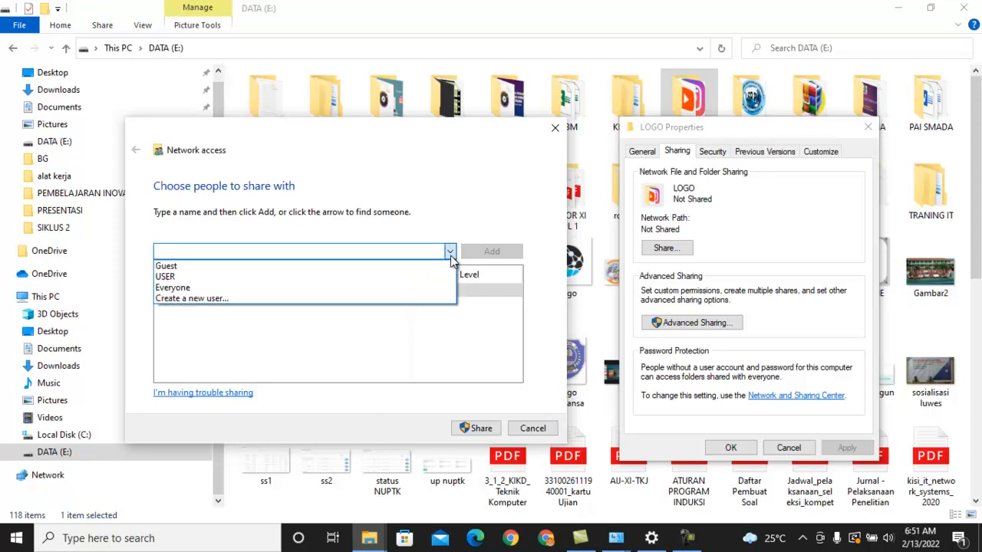
pyautogui.click(223, 289)
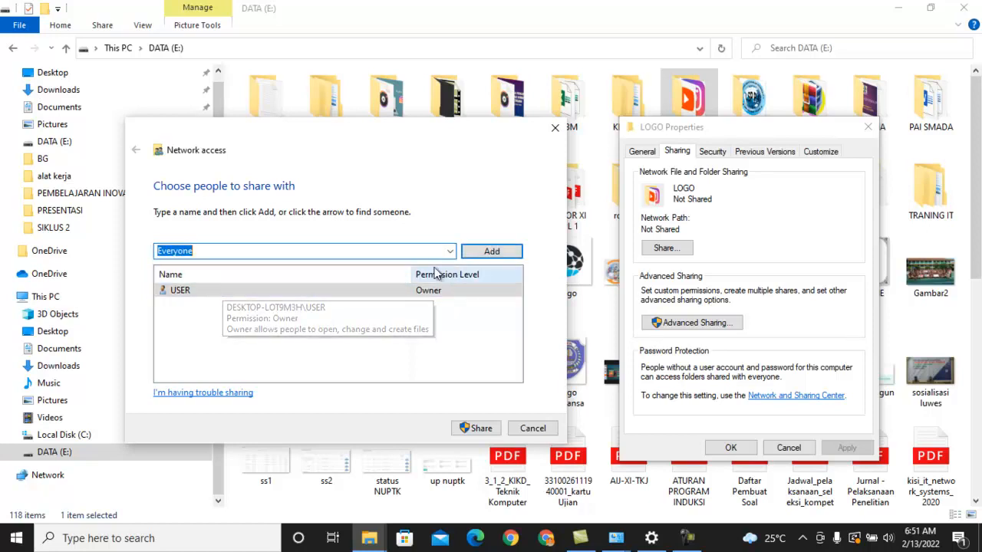
pyautogui.click(493, 256)
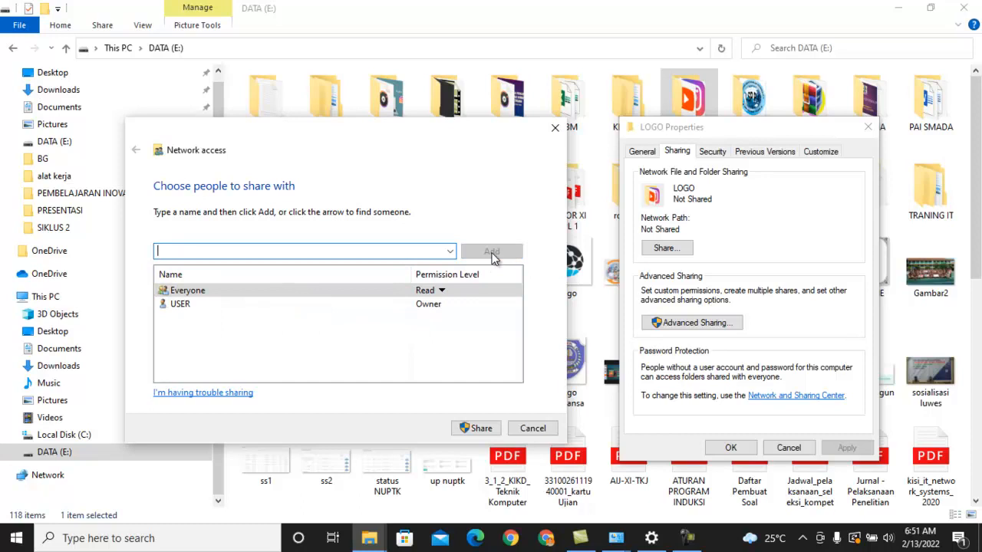
pyautogui.click(442, 292)
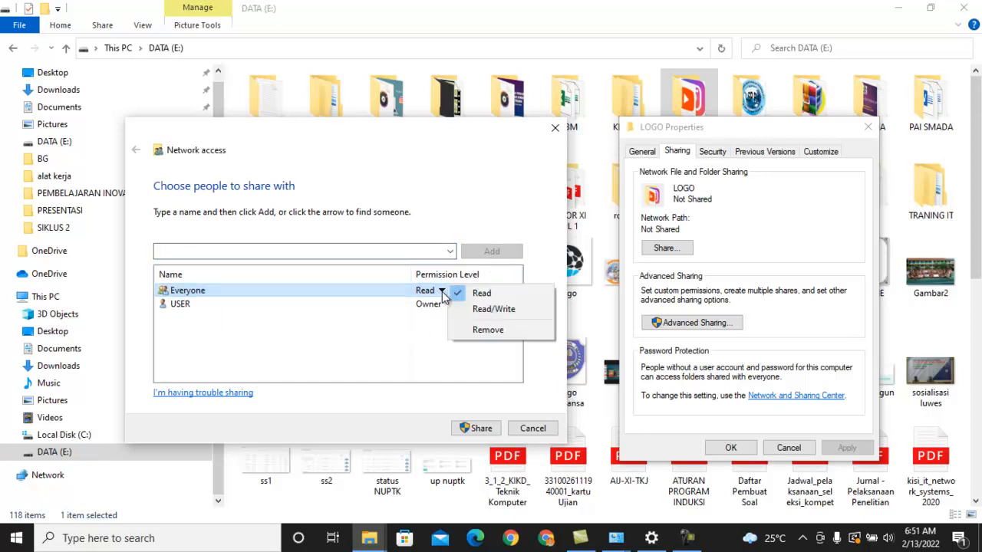
pyautogui.click(468, 308)
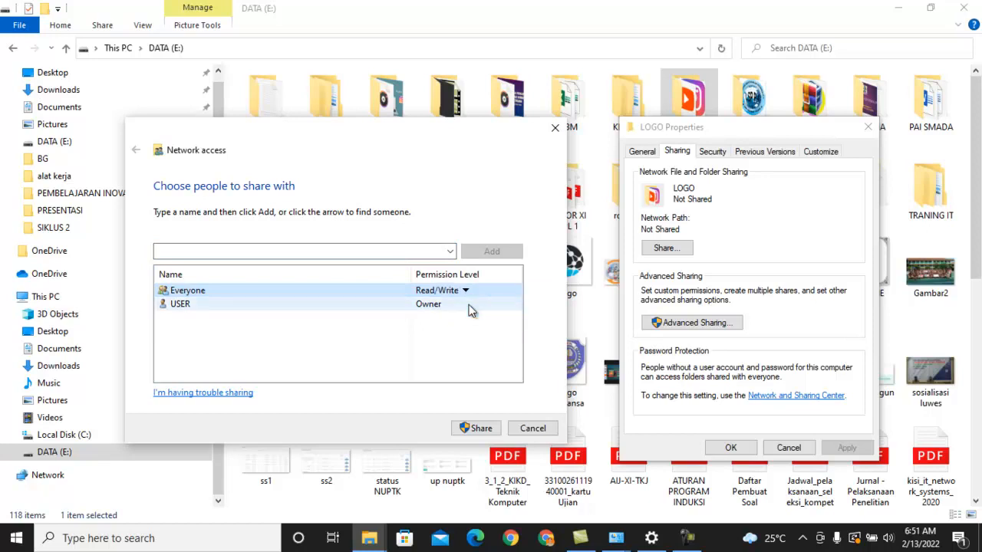
pyautogui.click(465, 291)
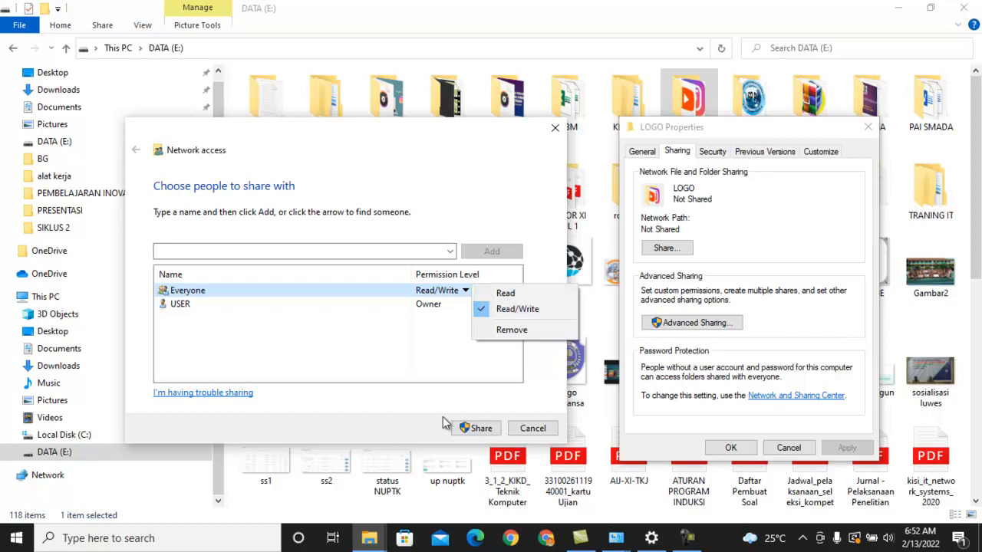
# Share the LOGO folder with the chosen people and permissions, and close its properties
pyautogui.click(474, 429)
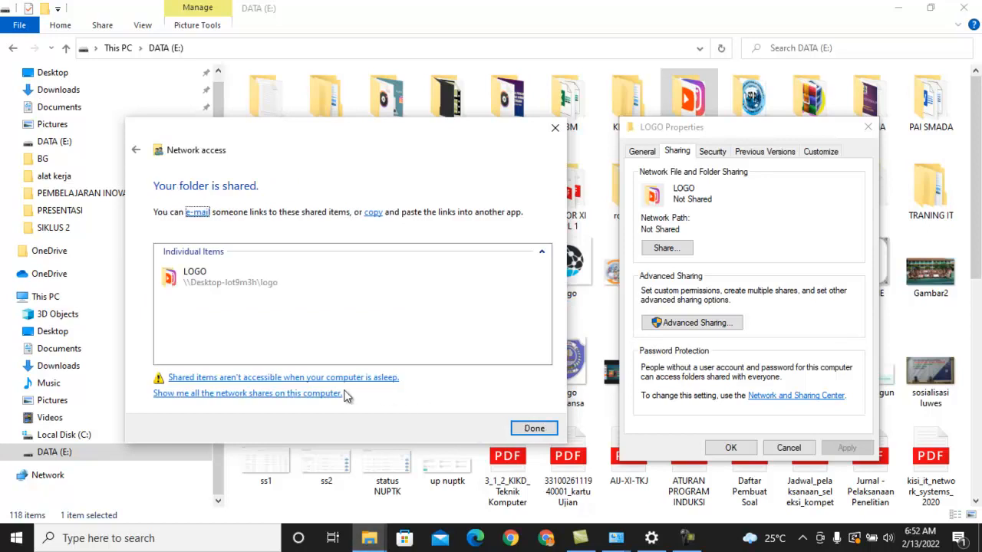
pyautogui.click(536, 428)
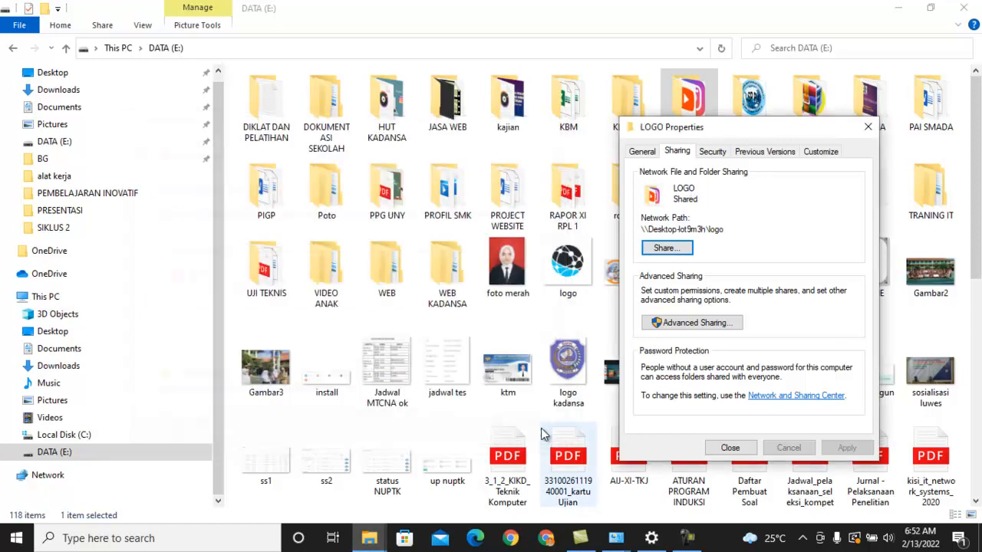
pyautogui.click(729, 448)
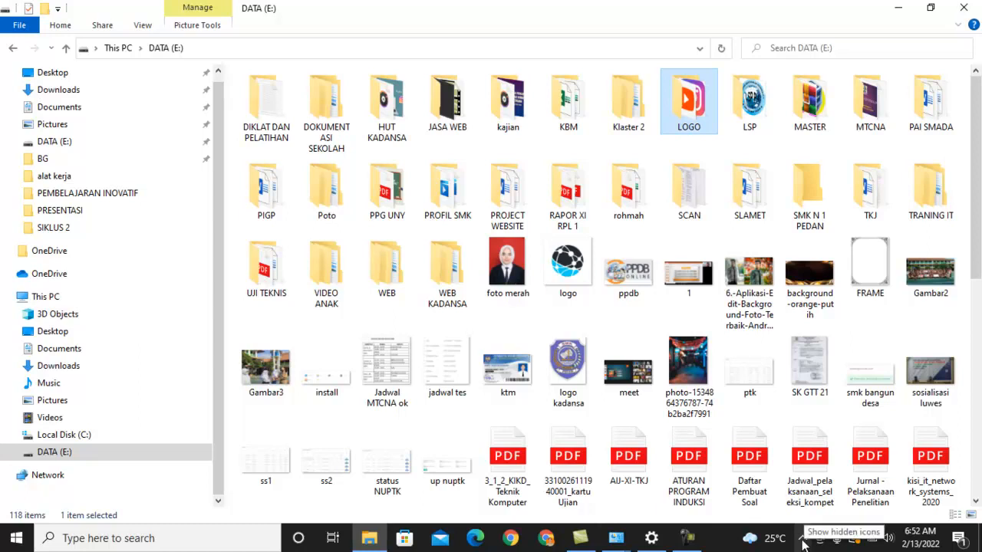
# Close the open Network and Sharing Center and Network Connections windows
pyautogui.moveTo(618, 543)
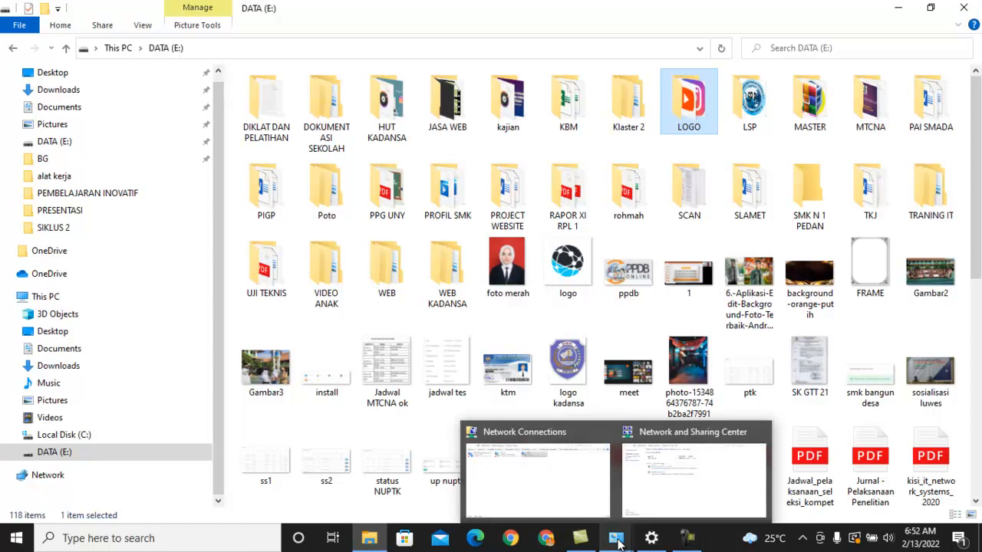
pyautogui.click(653, 493)
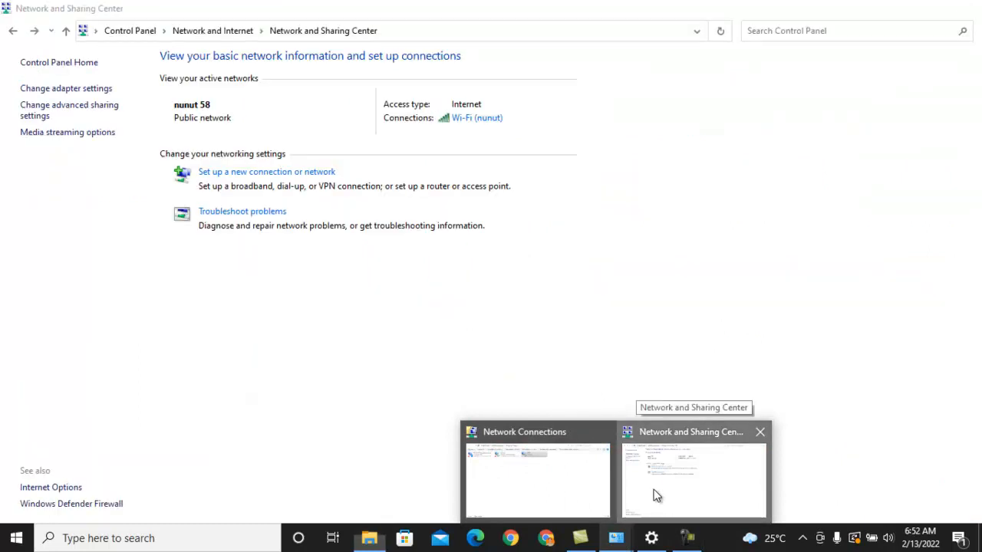
pyautogui.click(964, 7)
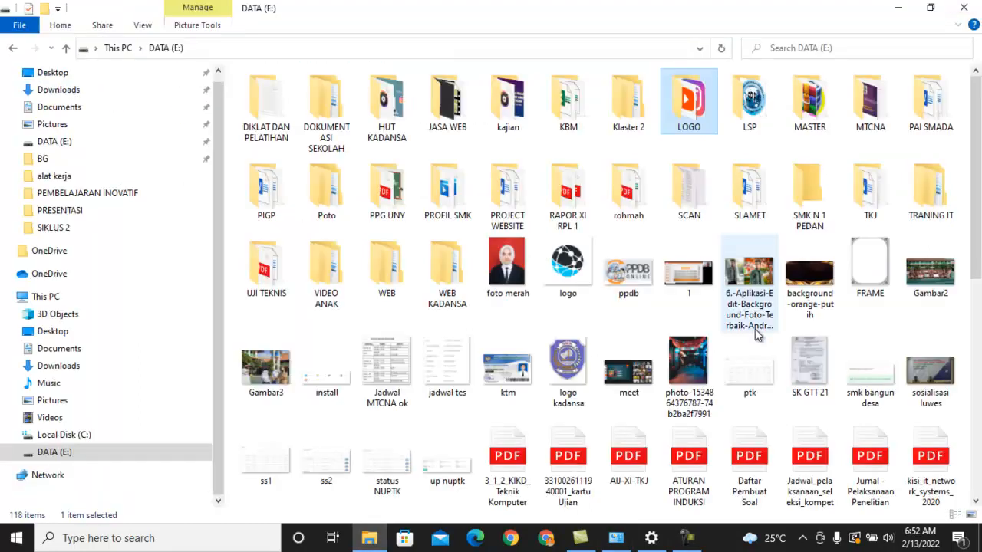
pyautogui.click(616, 538)
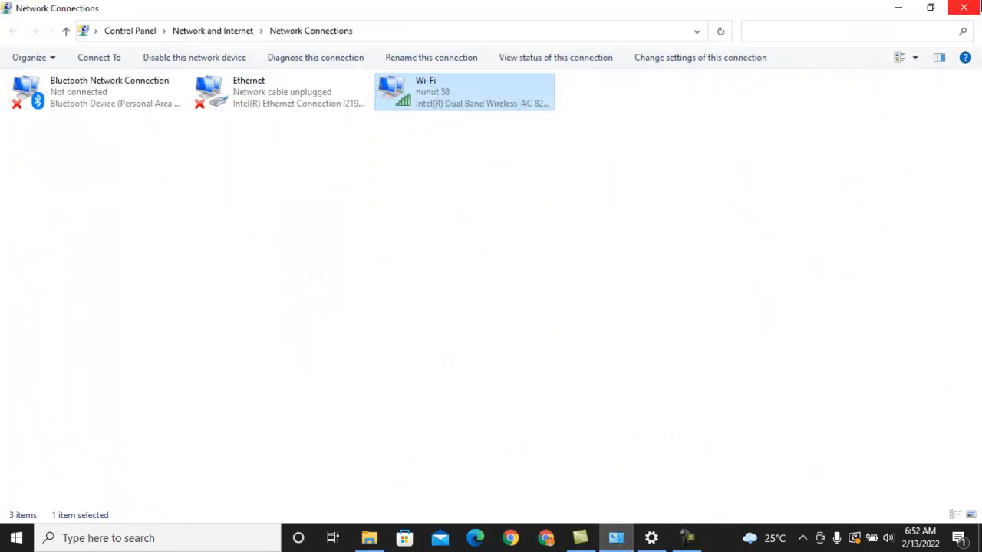
pyautogui.click(963, 7)
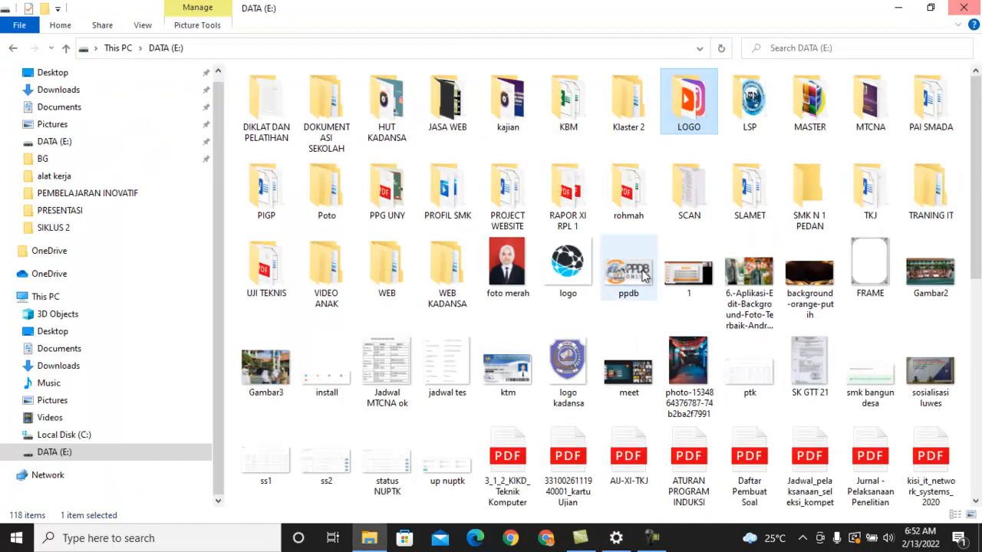
# Find Control Panel through Windows search and open its Network and Sharing Center
pyautogui.click(167, 538)
pyautogui.write('control')
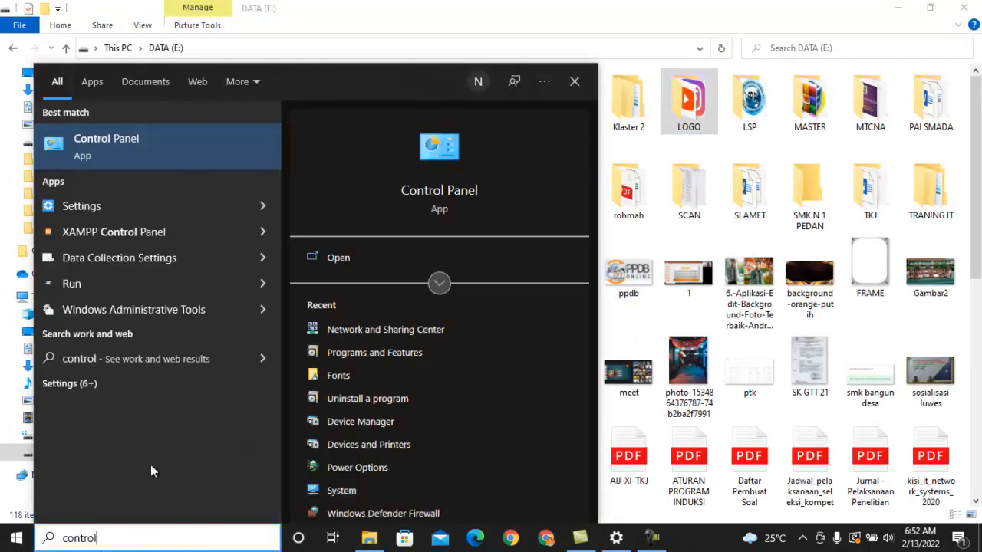
pyautogui.click(136, 151)
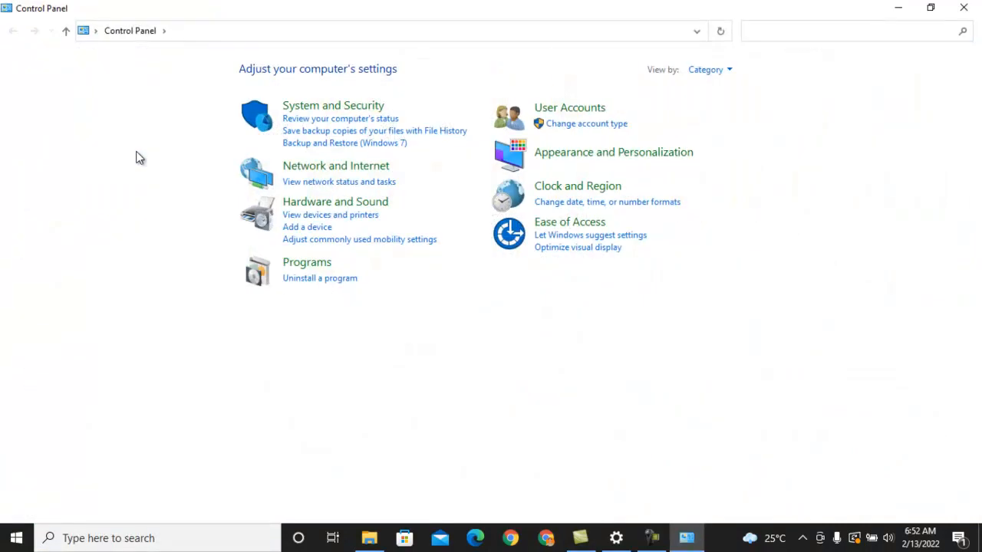
pyautogui.click(304, 175)
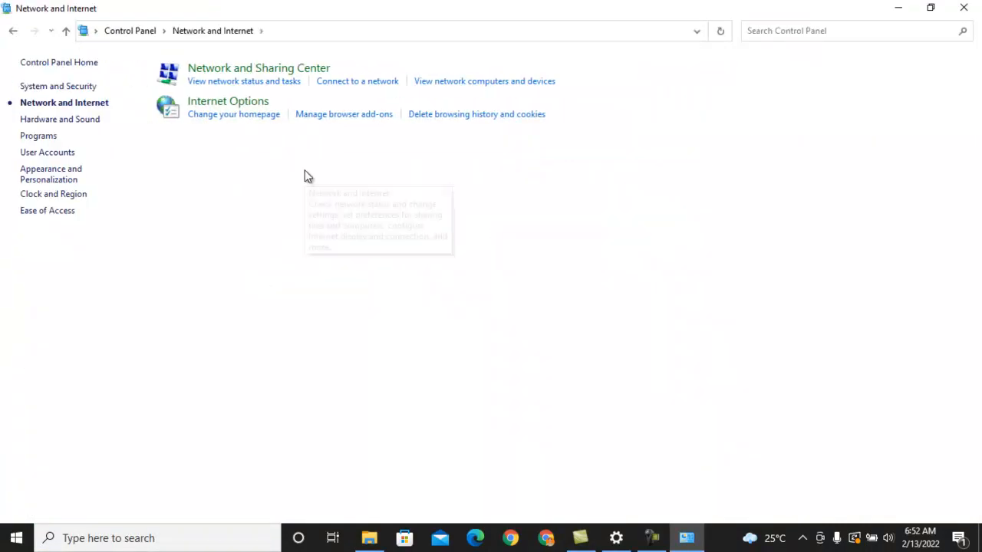
pyautogui.click(265, 68)
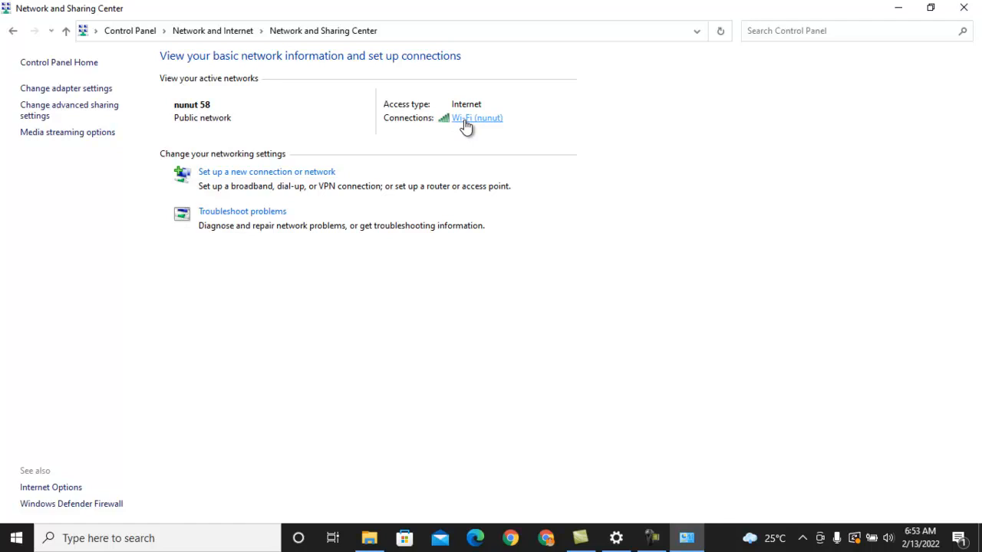
# View the Wi-Fi network's connection details beside the status dialog and highlight the IPv4 address
pyautogui.click(466, 121)
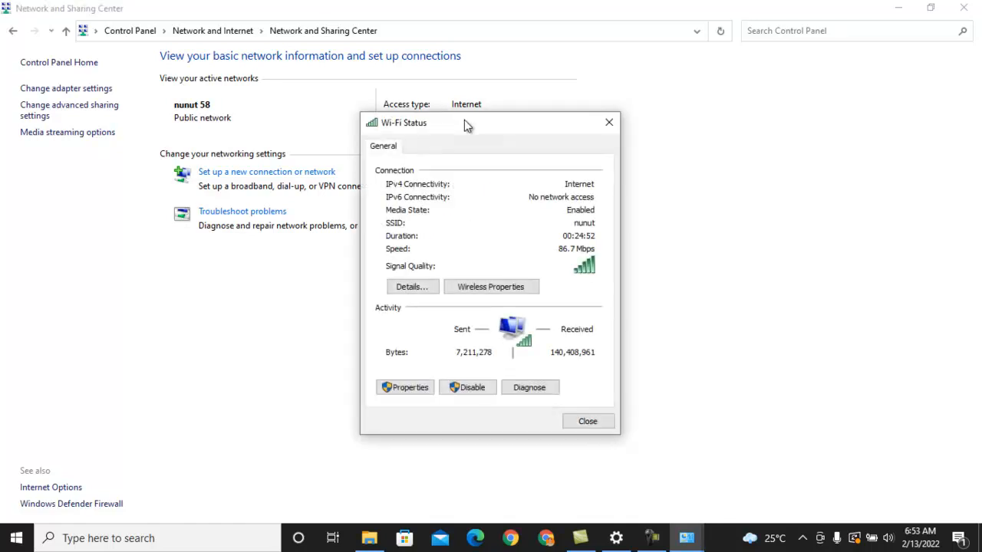
pyautogui.click(414, 287)
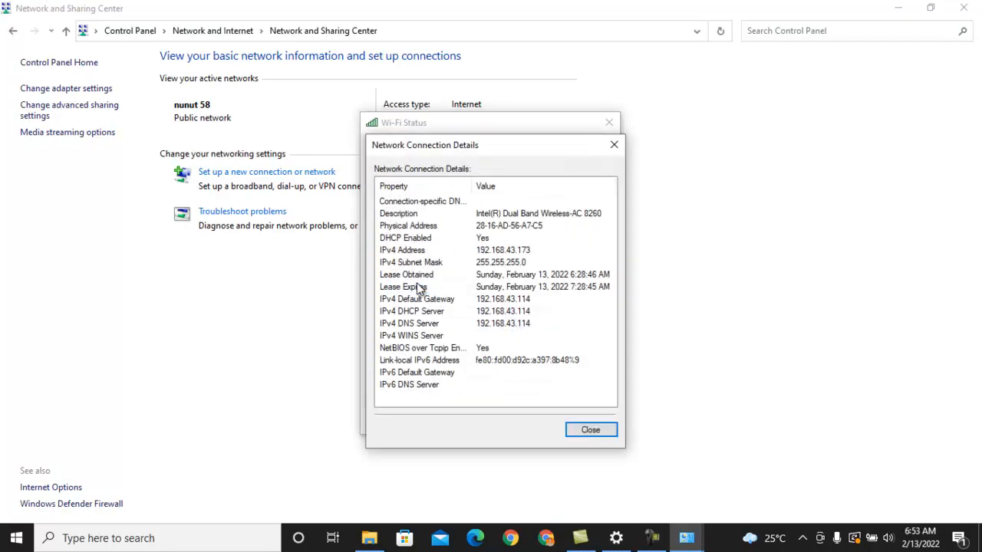
pyautogui.moveTo(437, 155); pyautogui.dragTo(155, 120)
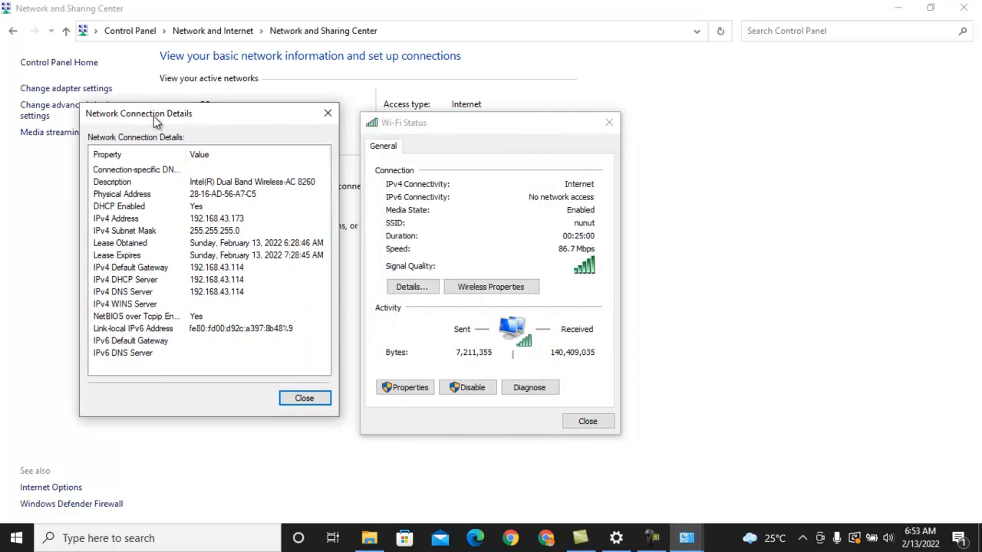
pyautogui.click(216, 220)
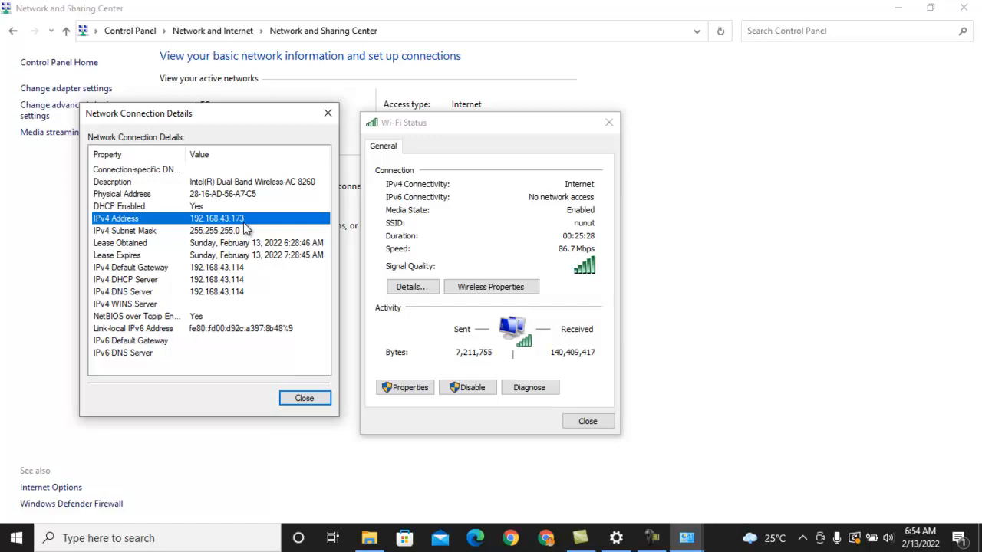
# Search Windows for Notepad and open a blank document in it
pyautogui.click(242, 528)
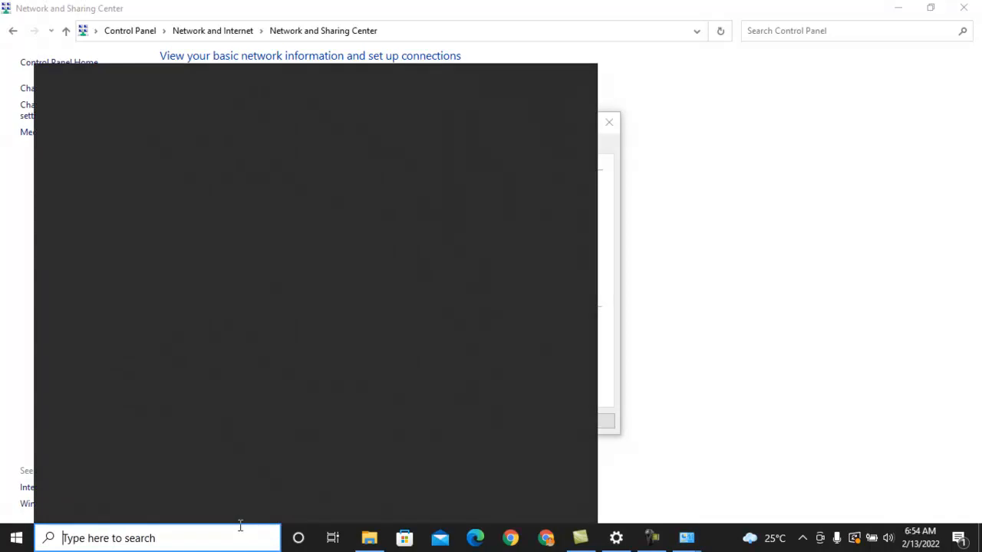
pyautogui.write('note')
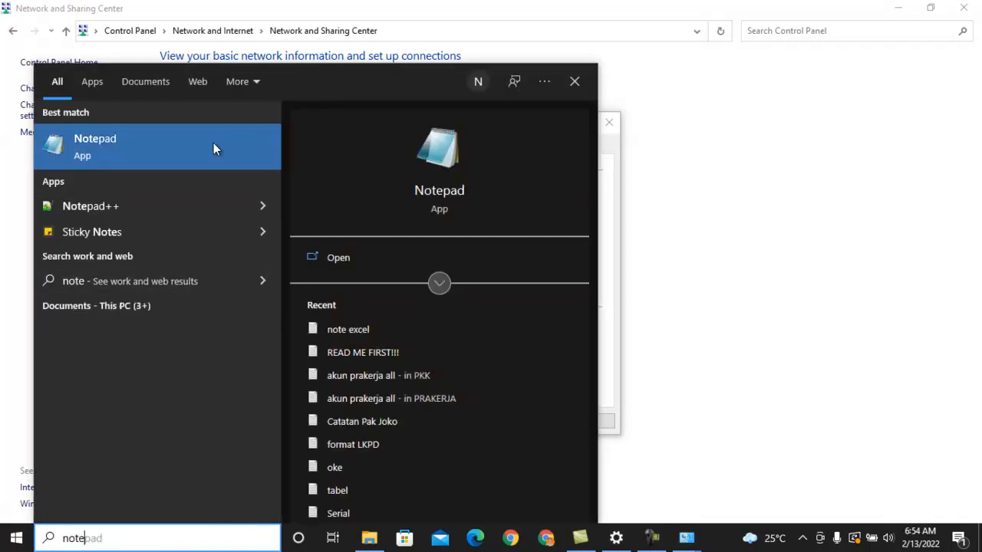
pyautogui.click(195, 175)
pyautogui.click(187, 155)
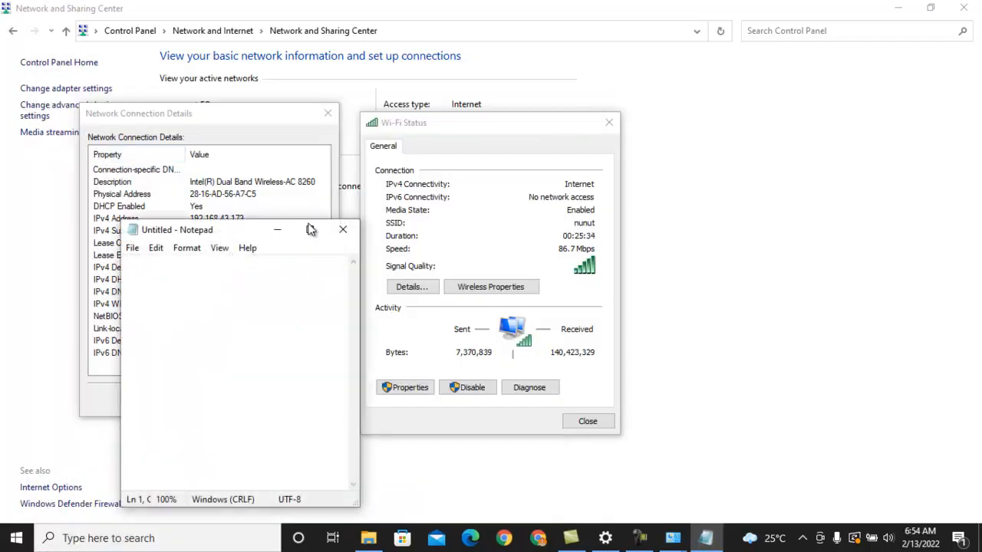
# Write the computer's network path \\192.168.43.173 in the blank Notepad document, keeping the IPv4 address in view
pyautogui.write('\\\\192')
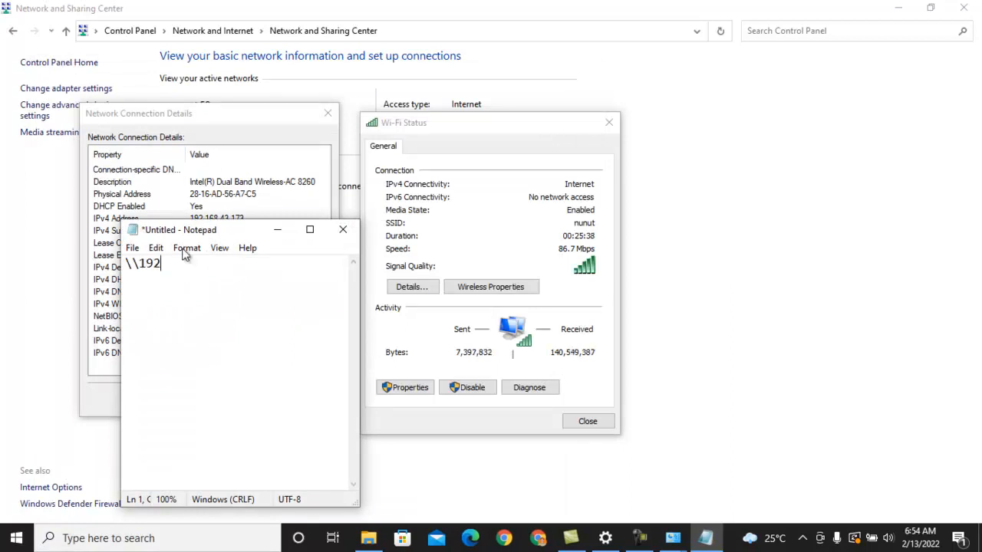
pyautogui.moveTo(185, 230); pyautogui.dragTo(186, 277)
pyautogui.write('.168.')
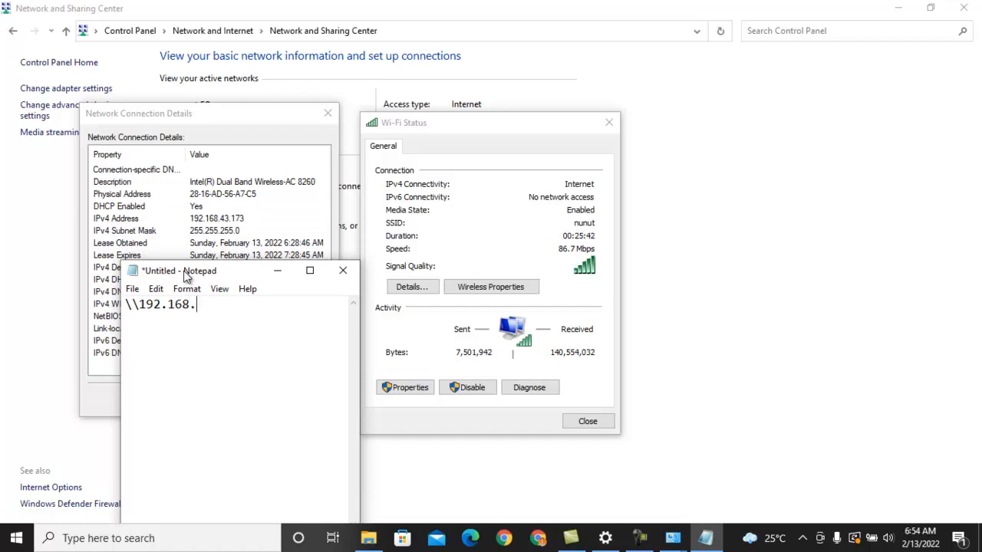
pyautogui.write('43.173')
pyautogui.moveTo(248, 303); pyautogui.dragTo(105, 307)
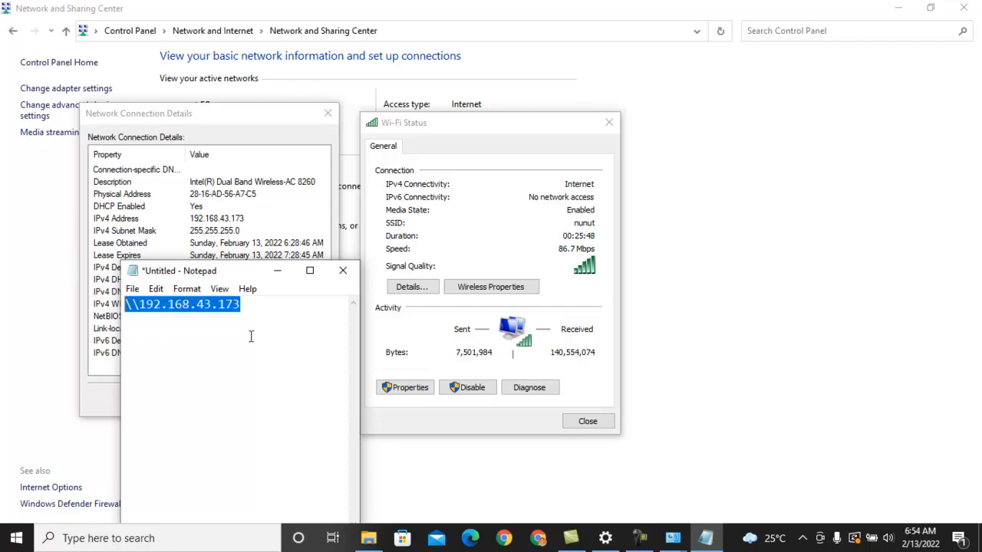
pyautogui.click(252, 336)
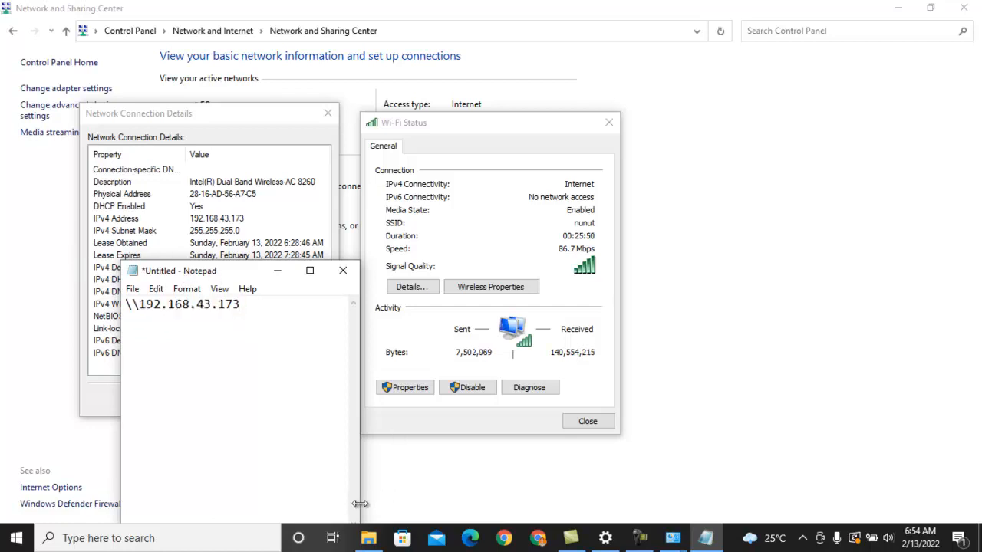
# Close the Network and Sharing Center, the Network Connection Details and the Wi-Fi Status windows
pyautogui.click(961, 8)
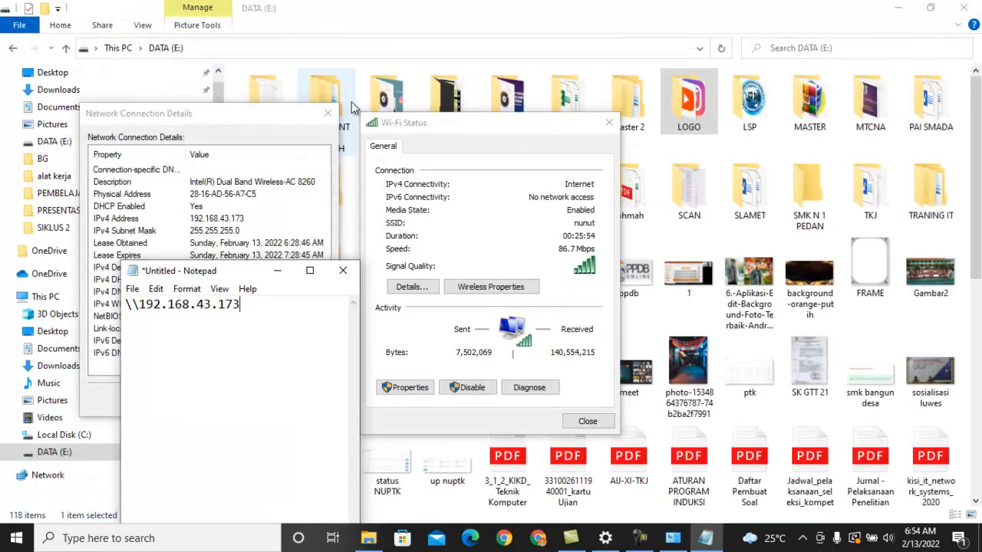
pyautogui.click(328, 113)
pyautogui.click(610, 123)
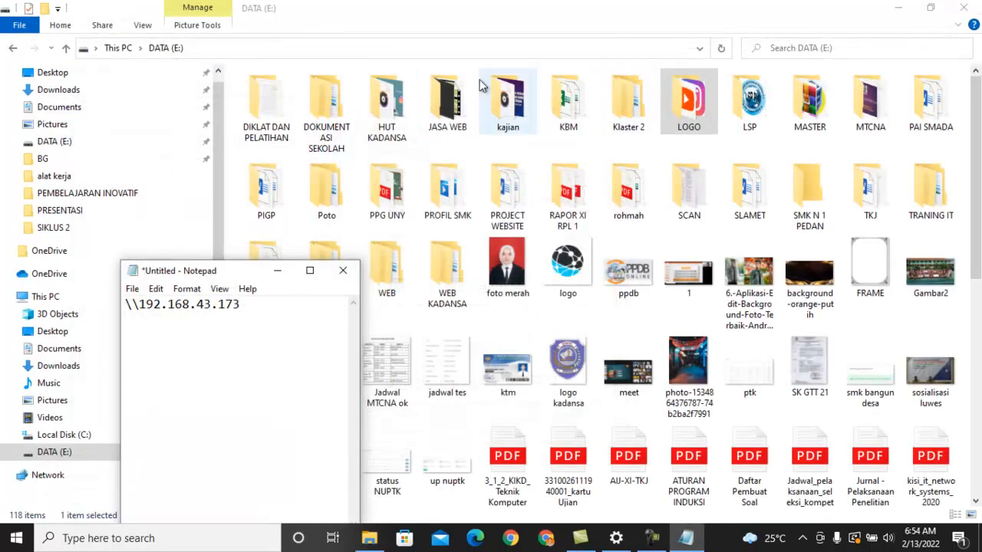
# Minimise the DATA (E:) window and open a File Explorer window showing Quick access
pyautogui.click(432, 53)
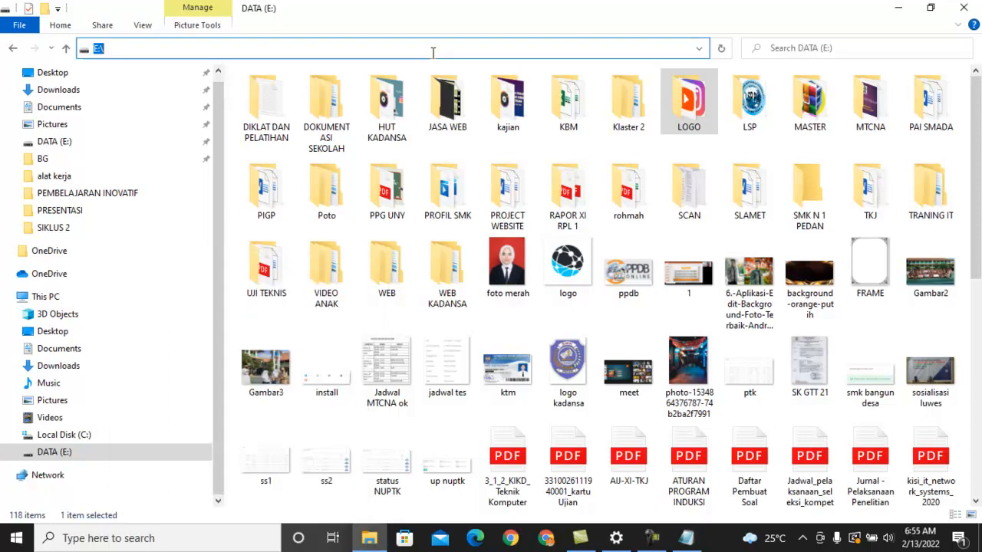
pyautogui.click(899, 8)
pyautogui.click(371, 540)
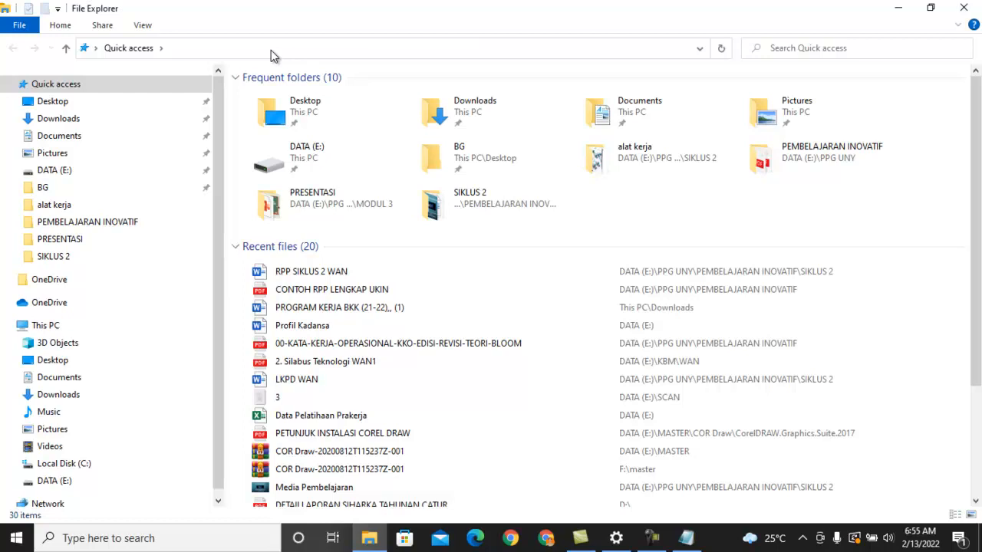
# Replace the Quick access location in File Explorer with the network path \\192.168.43.173
pyautogui.click(129, 48)
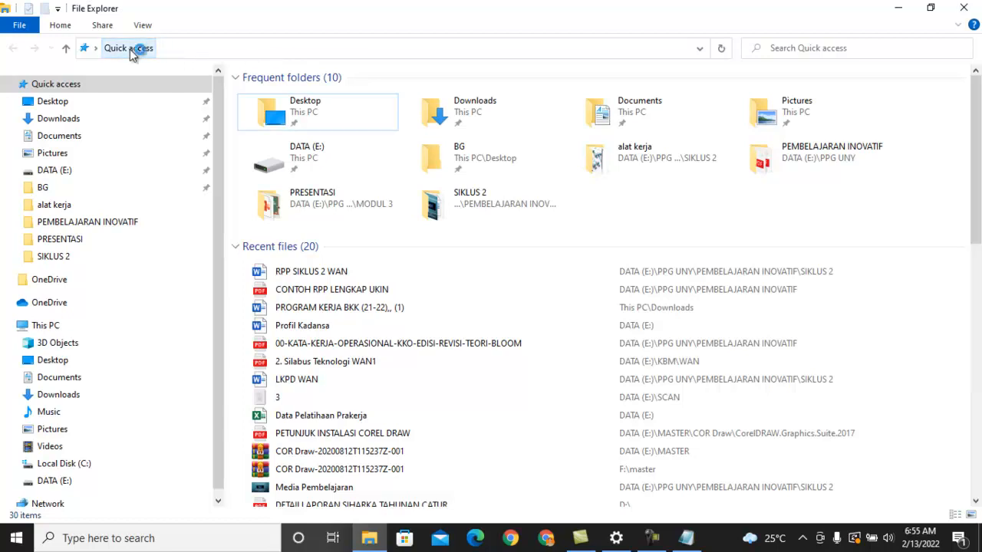
pyautogui.click(228, 47)
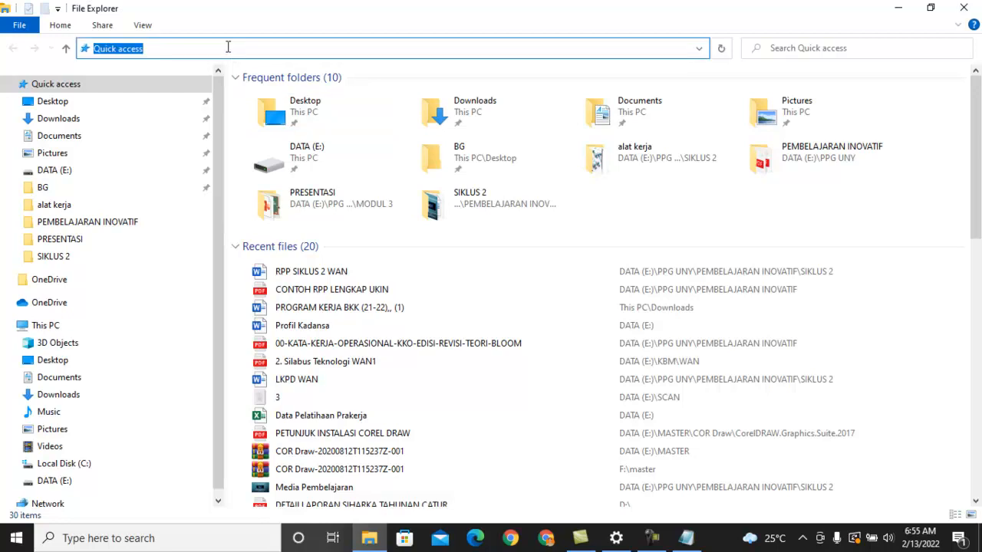
pyautogui.press('BackSpace')
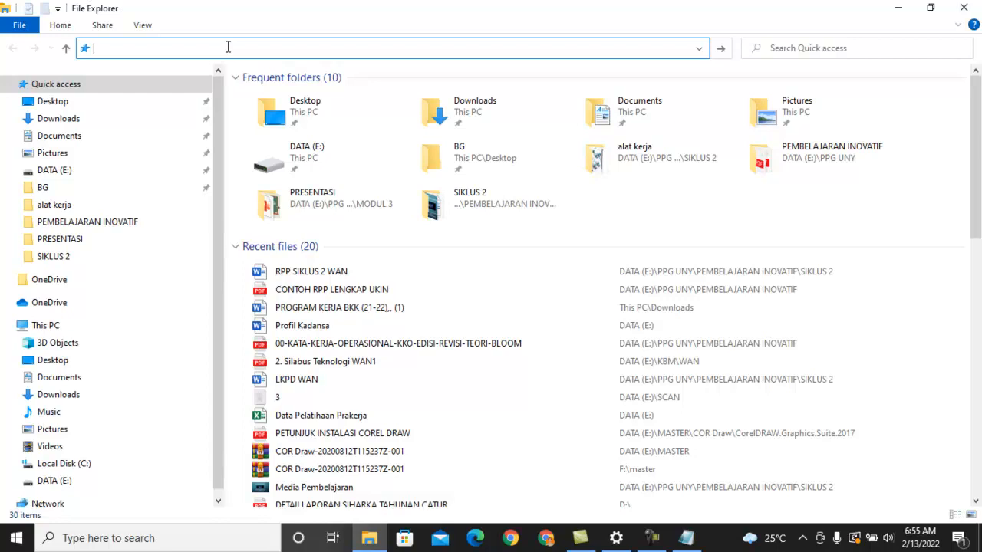
pyautogui.write('\\\\192.168.43.173')
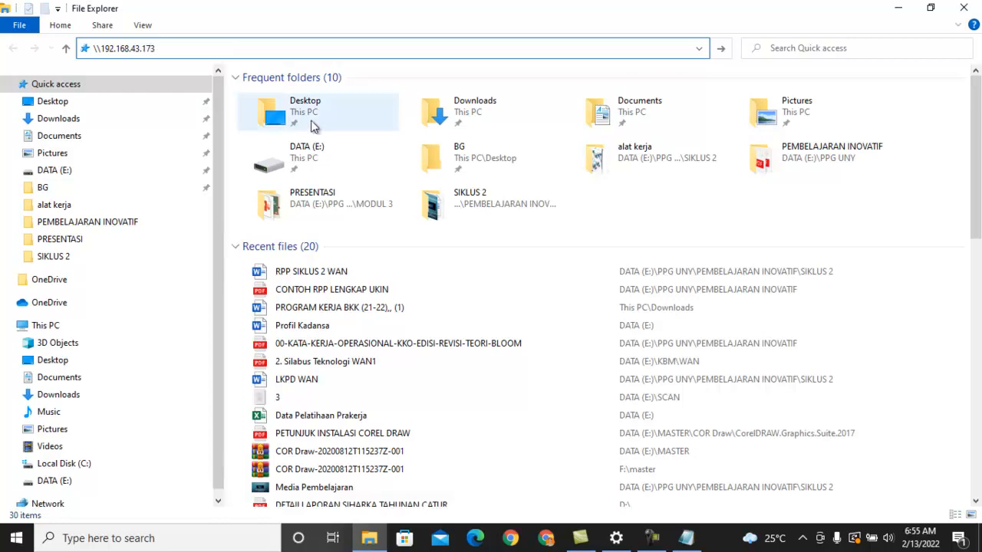
# Check the network path noted in Notepad, then open \\192.168.43.173 in File Explorer
pyautogui.click(686, 537)
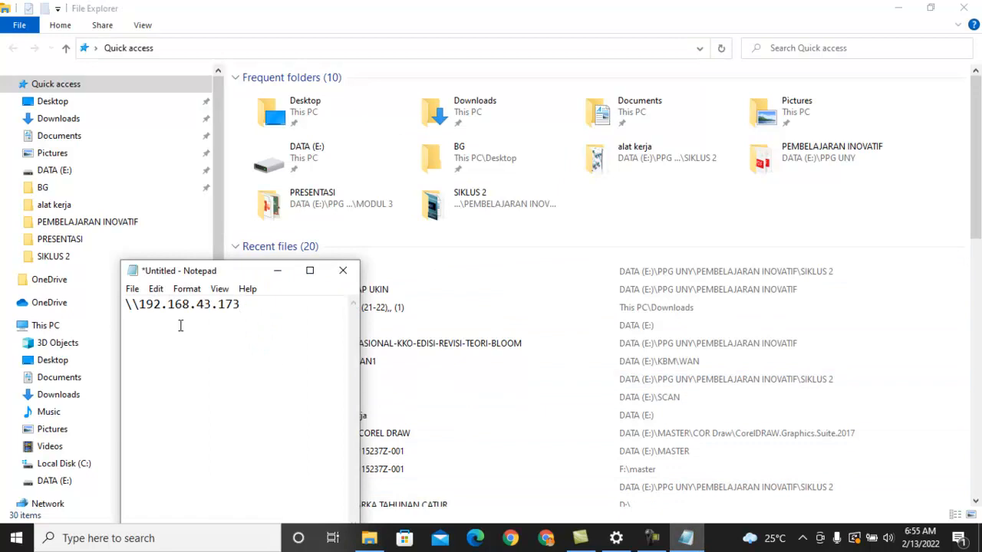
pyautogui.click(216, 47)
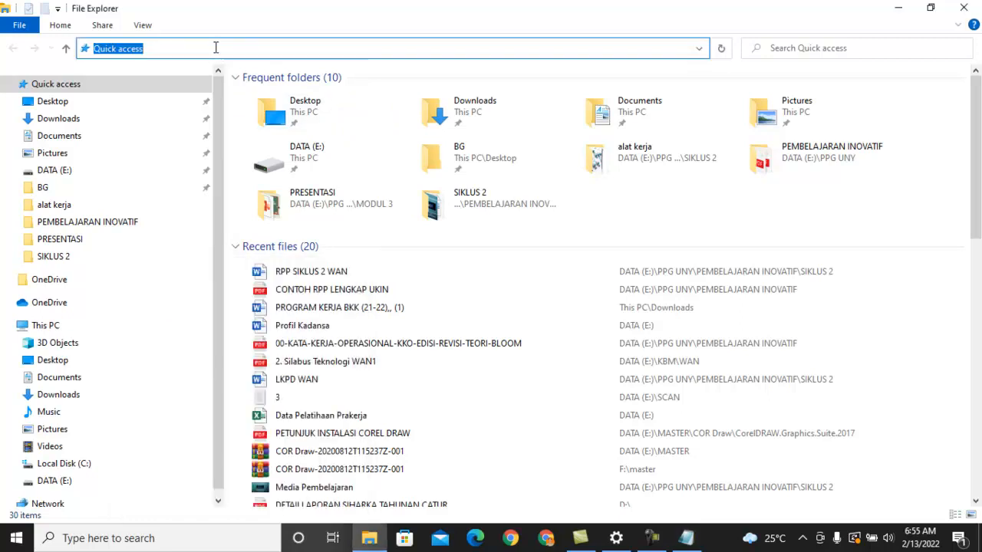
pyautogui.write('\\')
pyautogui.write('92')
pyautogui.press('BackSpace')
pyautogui.press('BackSpace')
pyautogui.press('BackSpace')
pyautogui.write('\\\\')
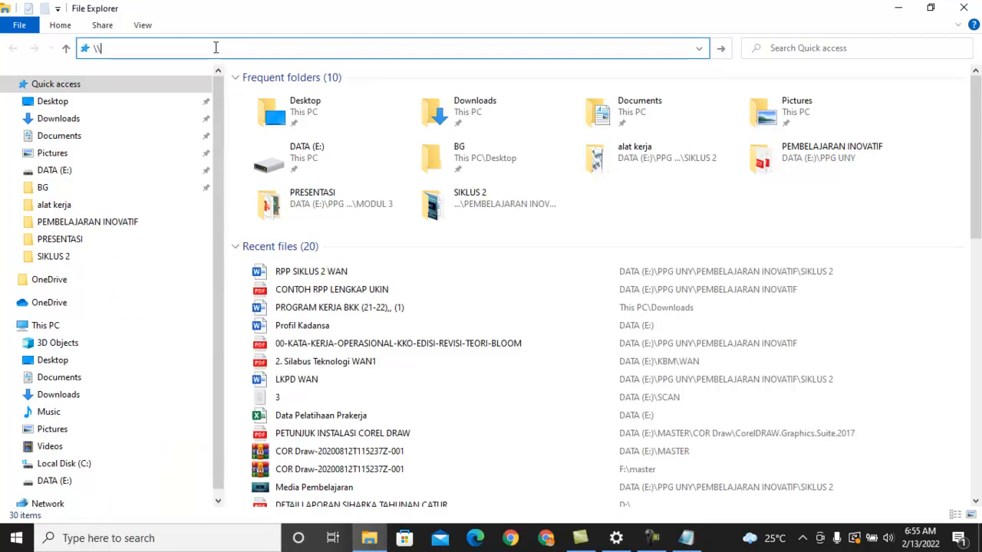
pyautogui.write('192.168.173')
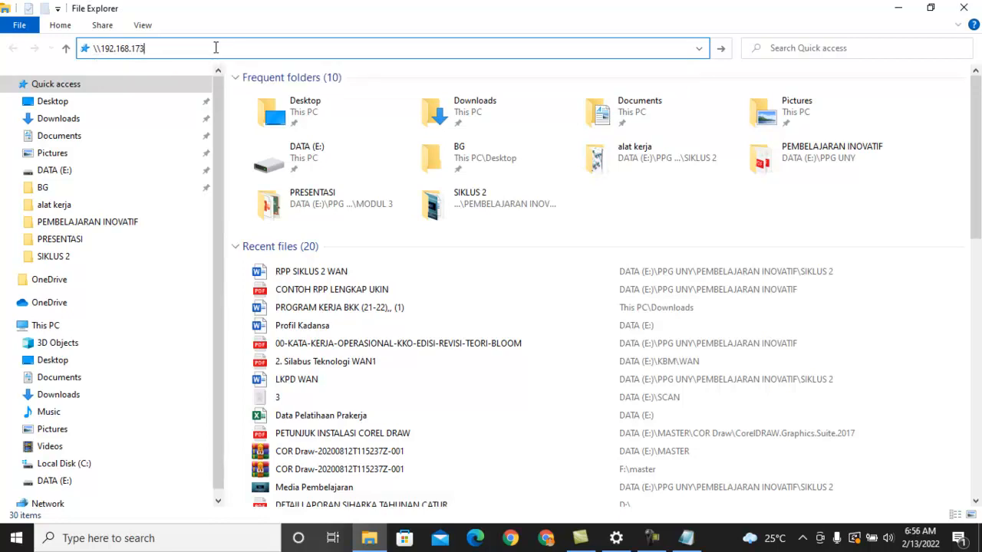
pyautogui.press('BackSpace')
pyautogui.press('BackSpace')
pyautogui.press('BackSpace')
pyautogui.write('43.173')
pyautogui.press('Return')
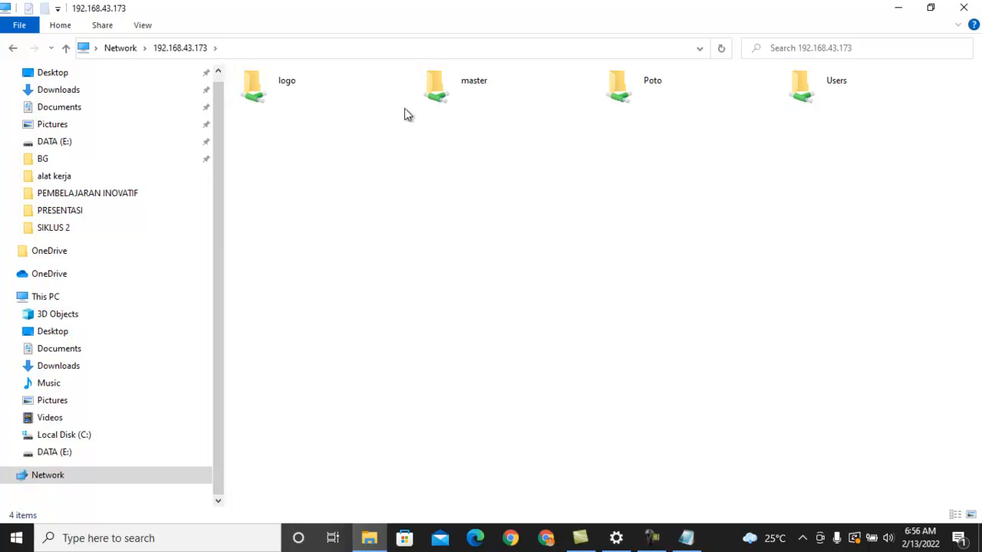
# Look inside the shared logo folder, select the logo jateng file, and return to the shares on 192.168.43.173
pyautogui.doubleClick(299, 94)
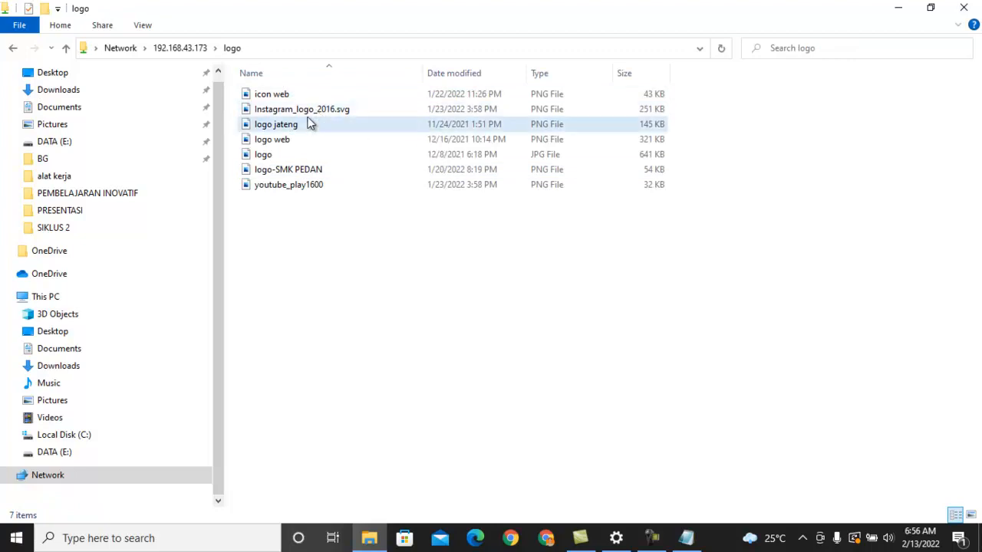
pyautogui.click(309, 124)
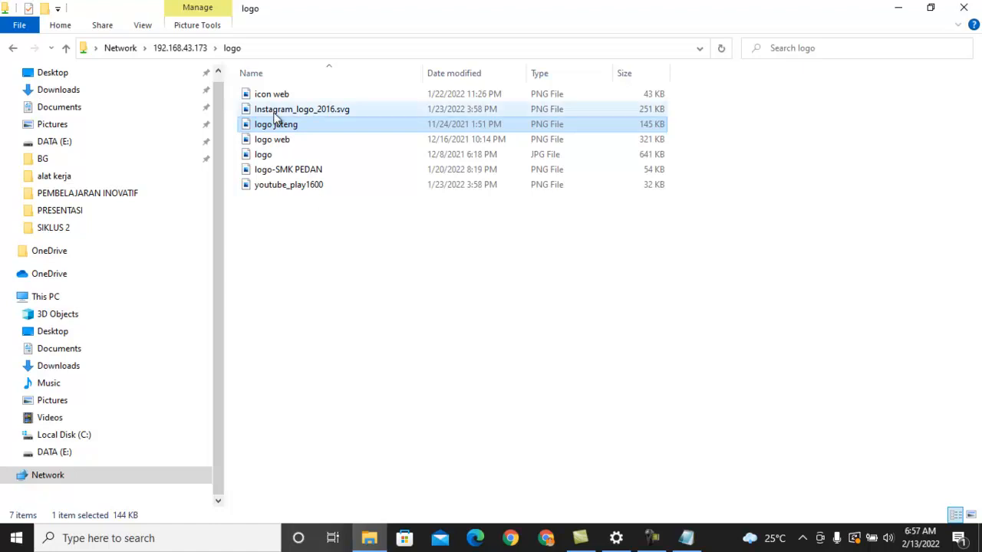
pyautogui.click(178, 50)
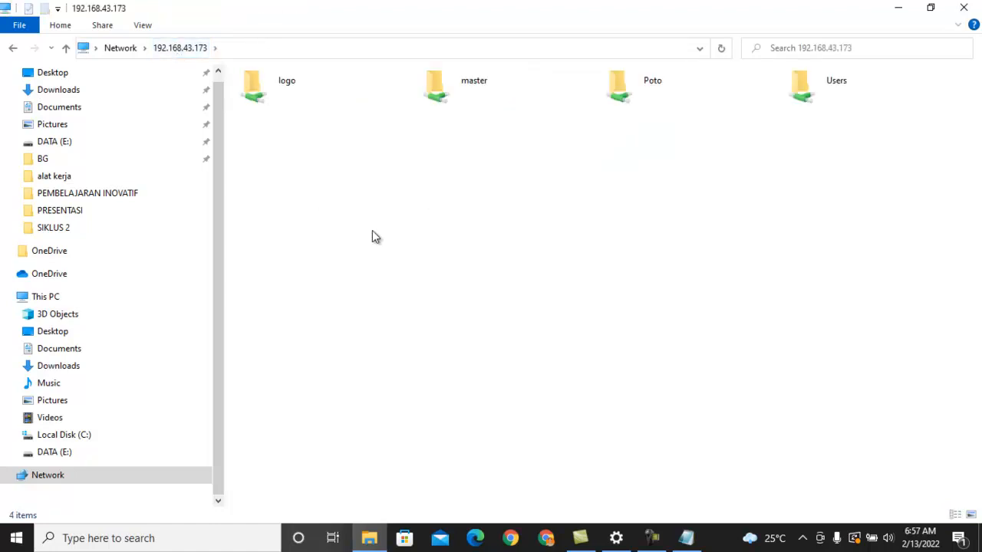
# Open Control Panel and go to Devices and Printers under Hardware and Sound
pyautogui.click(194, 536)
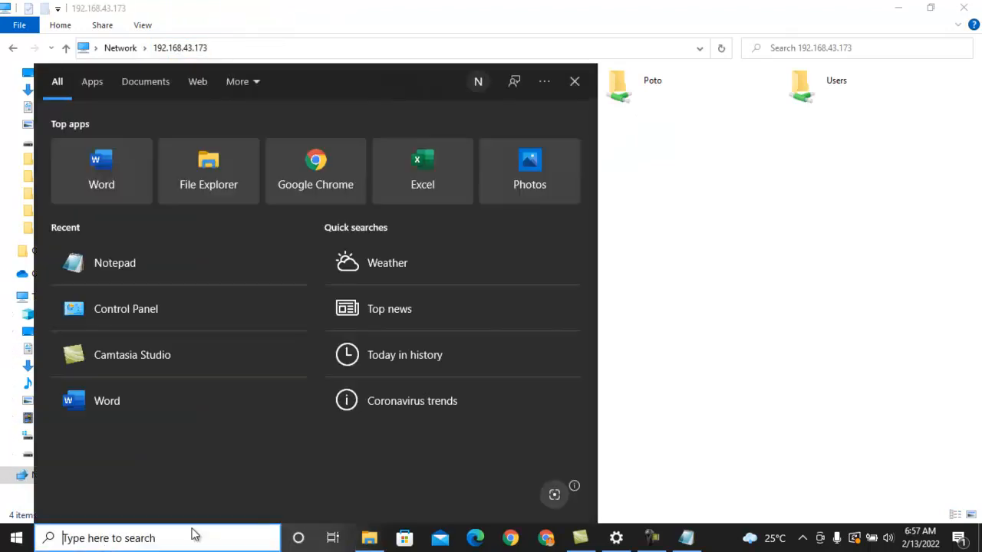
pyautogui.click(738, 372)
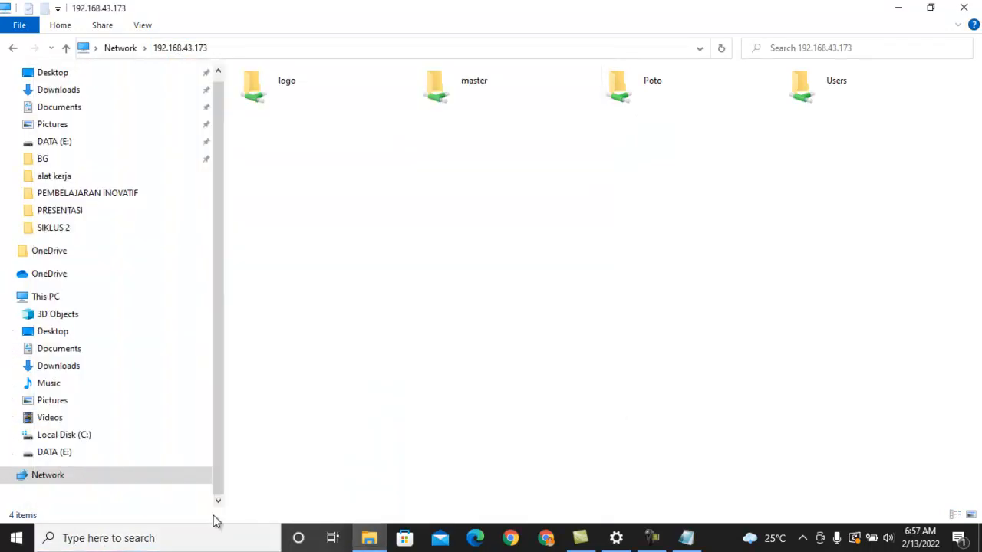
pyautogui.click(195, 539)
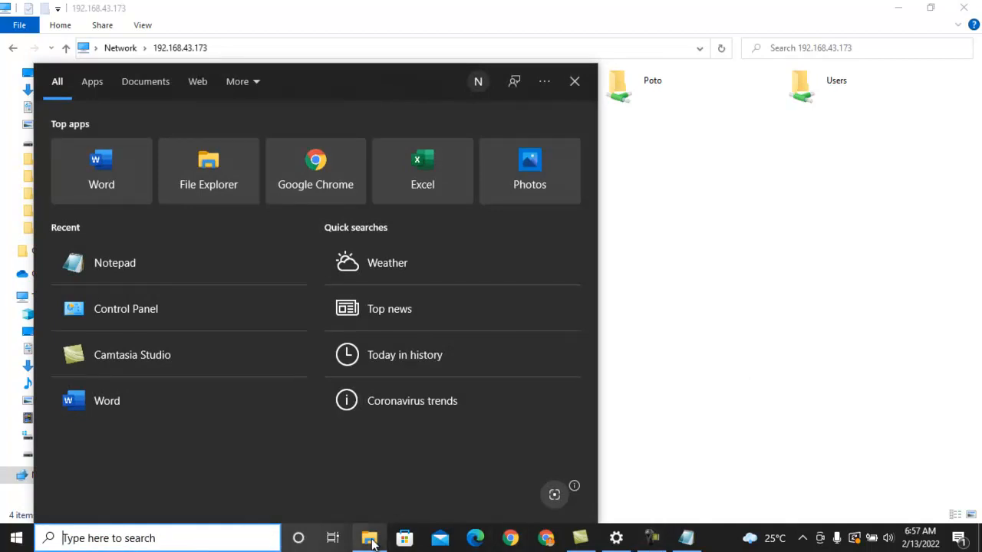
pyautogui.write('control')
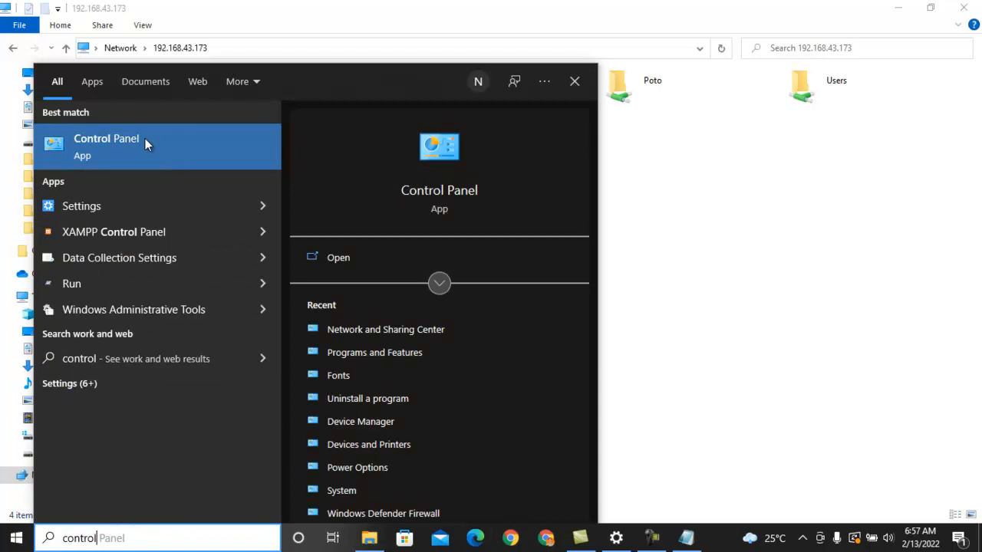
pyautogui.click(145, 140)
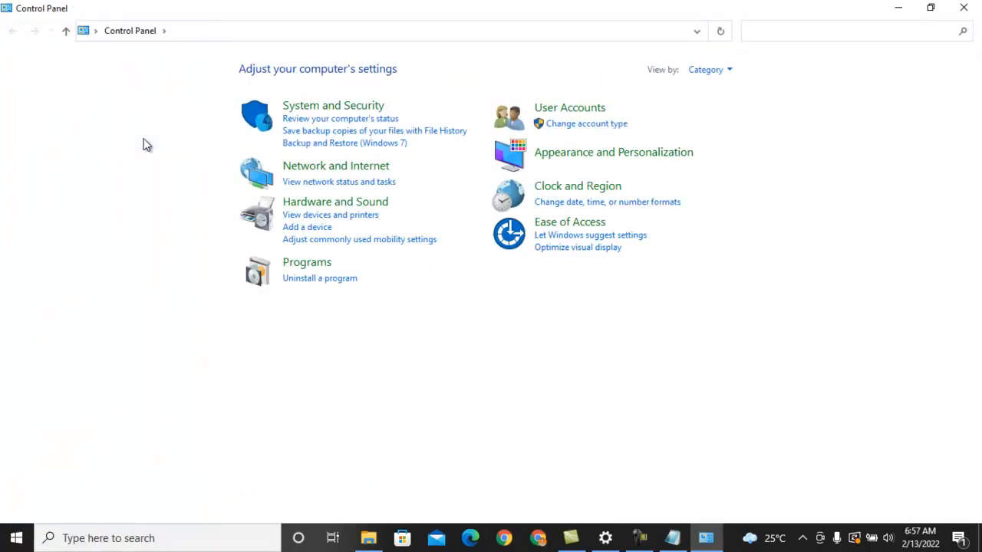
pyautogui.click(345, 206)
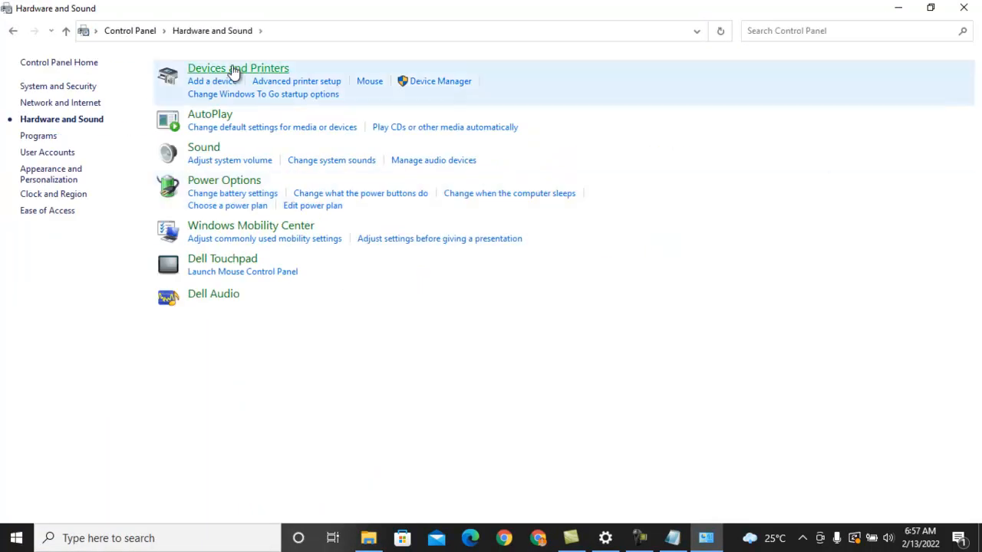
pyautogui.click(233, 70)
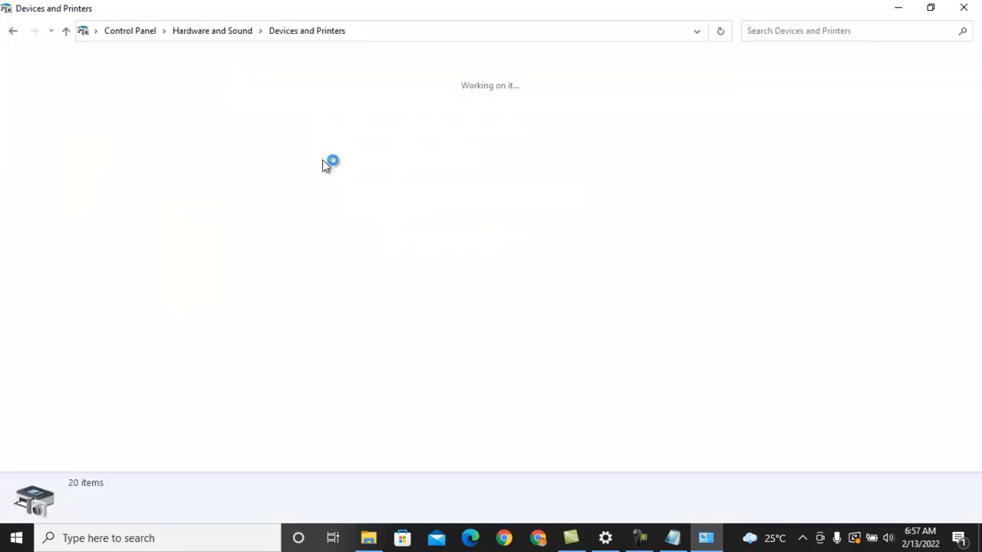
pyautogui.click(288, 464)
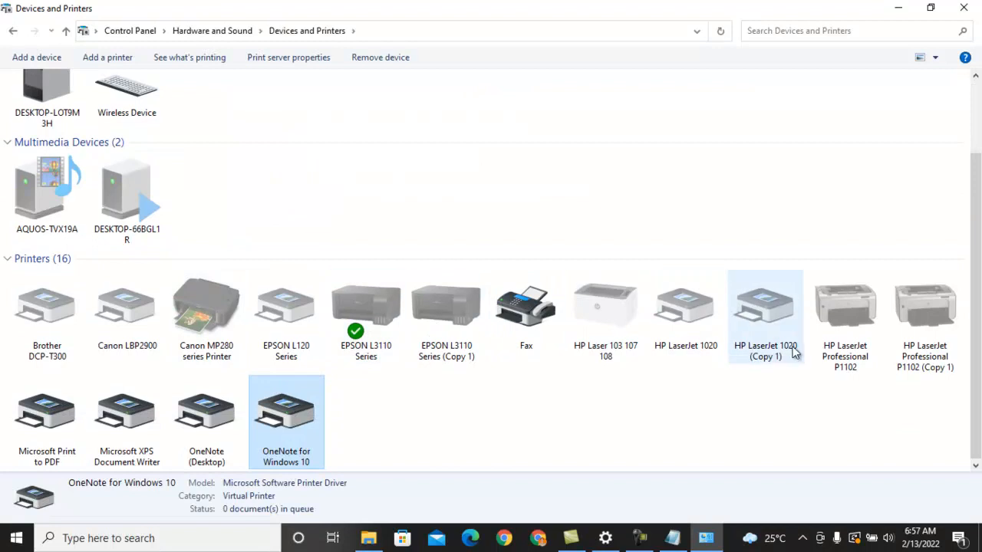
# Examine the general and hardware properties of the HP LaserJet 1020 and close them
pyautogui.rightClick(657, 313)
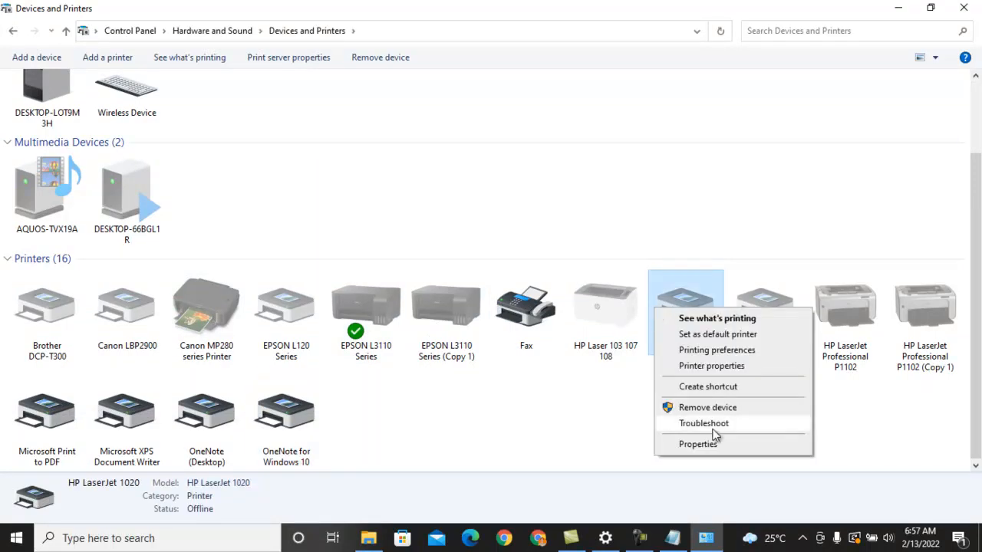
pyautogui.click(695, 445)
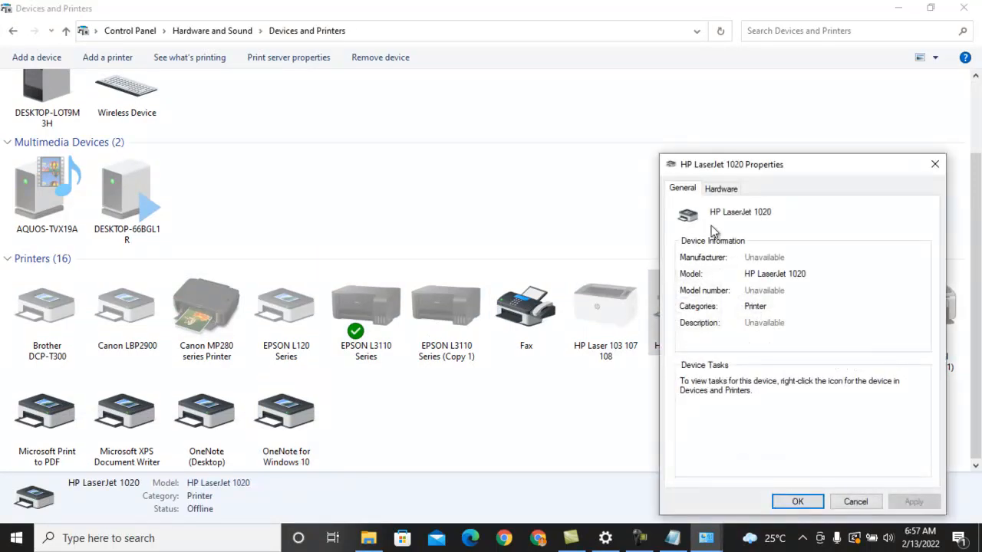
pyautogui.click(732, 190)
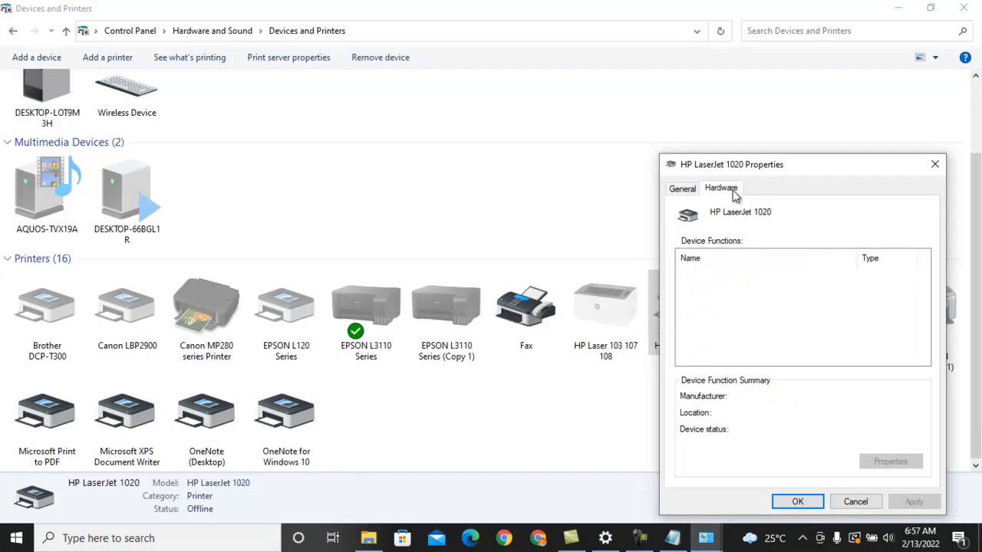
pyautogui.click(935, 164)
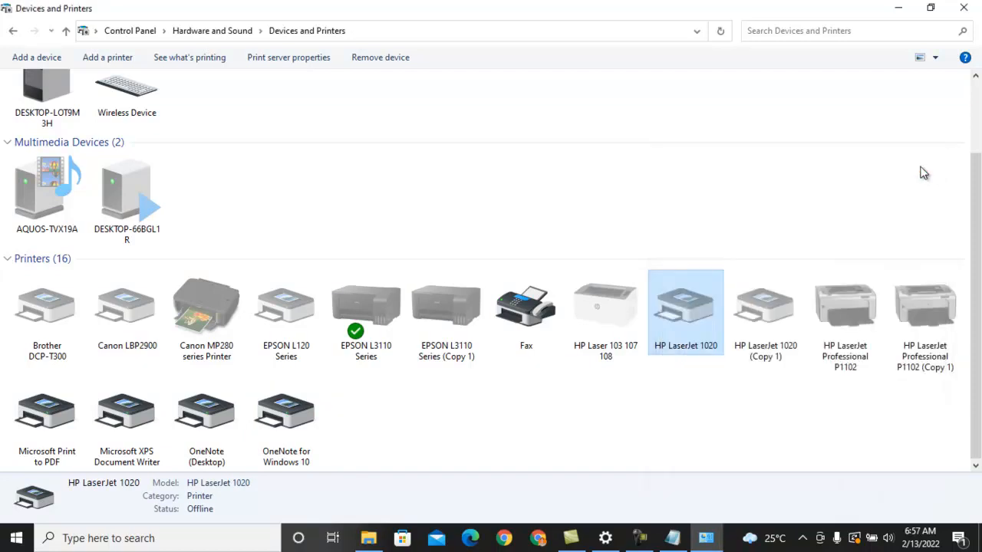
# Check the sharing settings in the Fax device's printer properties and close them
pyautogui.click(528, 324)
pyautogui.rightClick(528, 324)
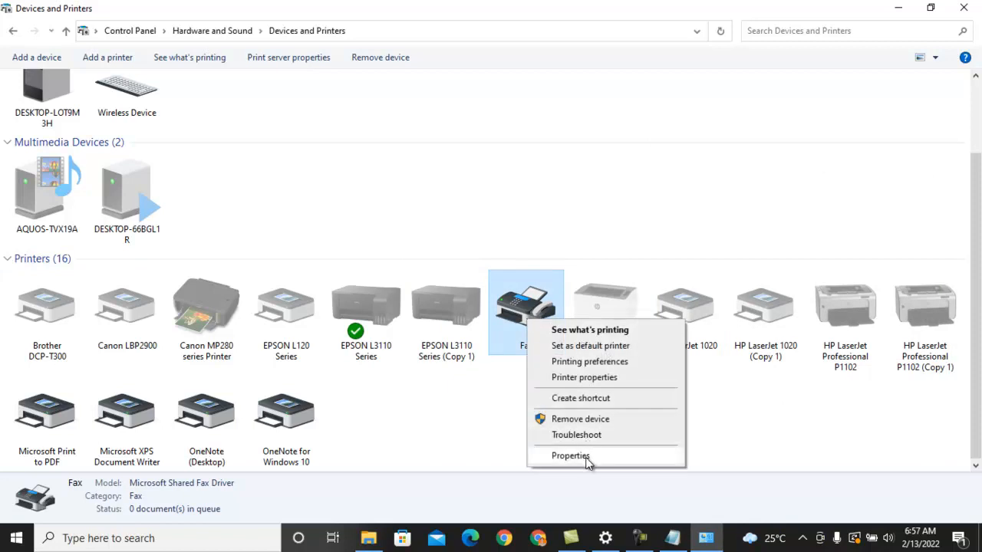
pyautogui.click(581, 377)
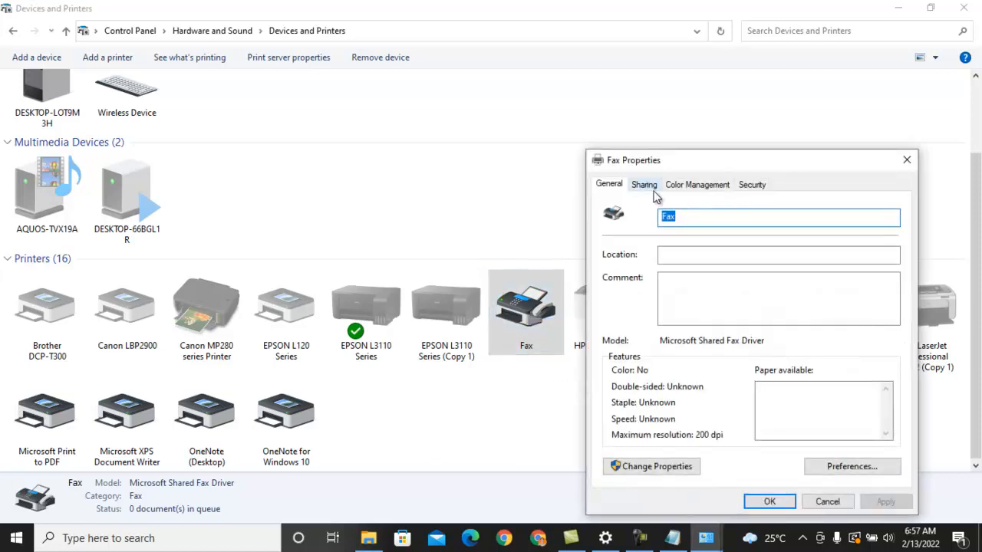
pyautogui.click(906, 161)
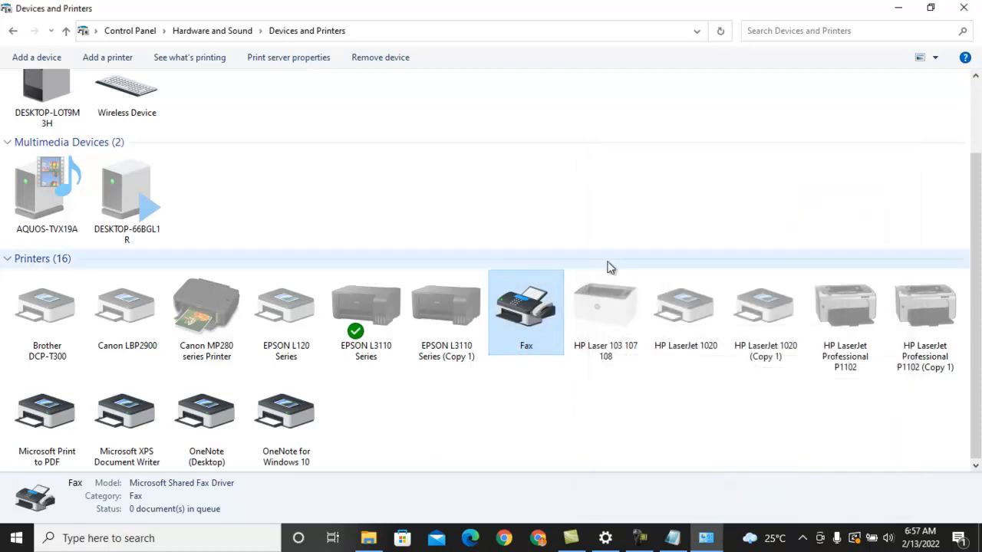
pyautogui.rightClick(535, 311)
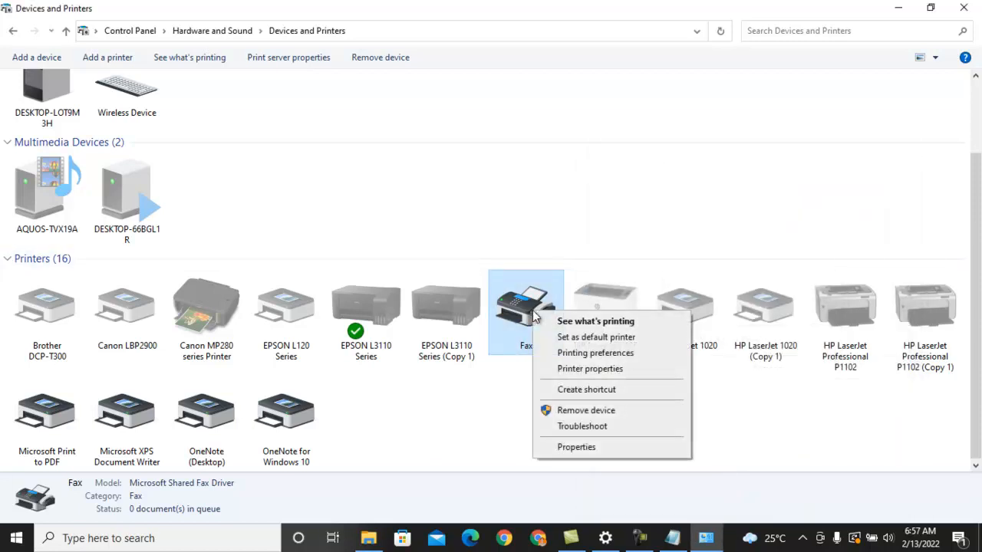
pyautogui.click(596, 370)
pyautogui.click(658, 185)
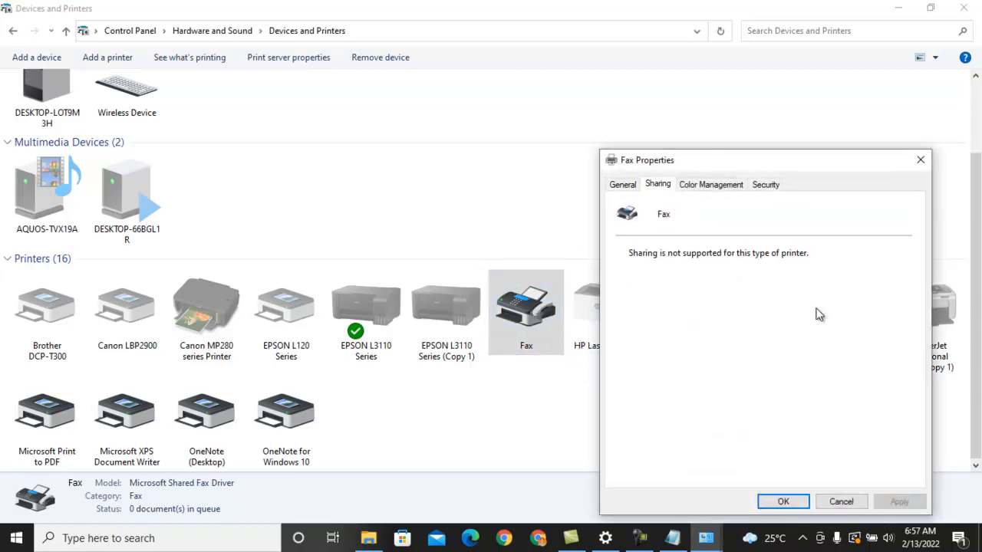
pyautogui.click(921, 160)
# Share the HP Laser 103 107 108 printer on the network under the share name HP Laser 103 107 108
pyautogui.rightClick(600, 317)
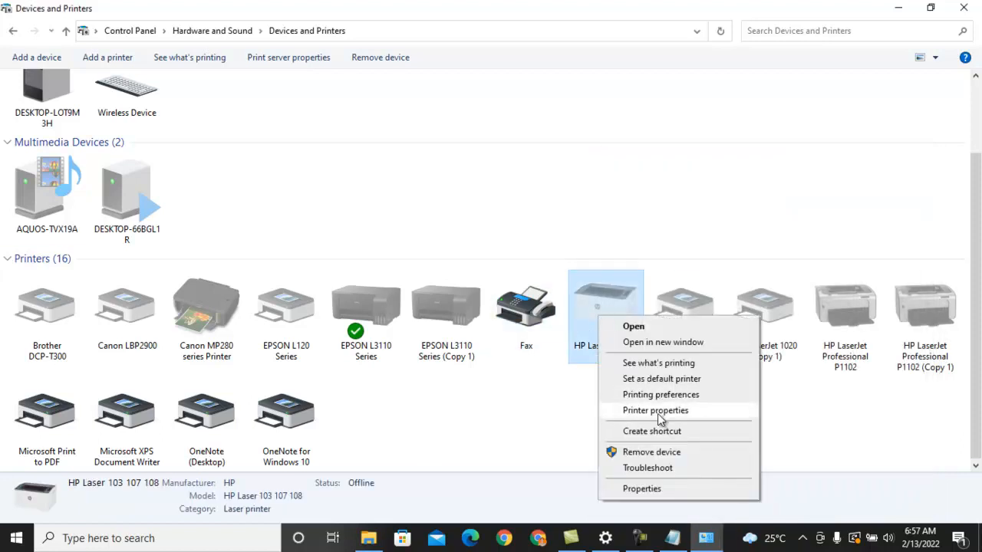
pyautogui.click(656, 411)
pyautogui.click(592, 119)
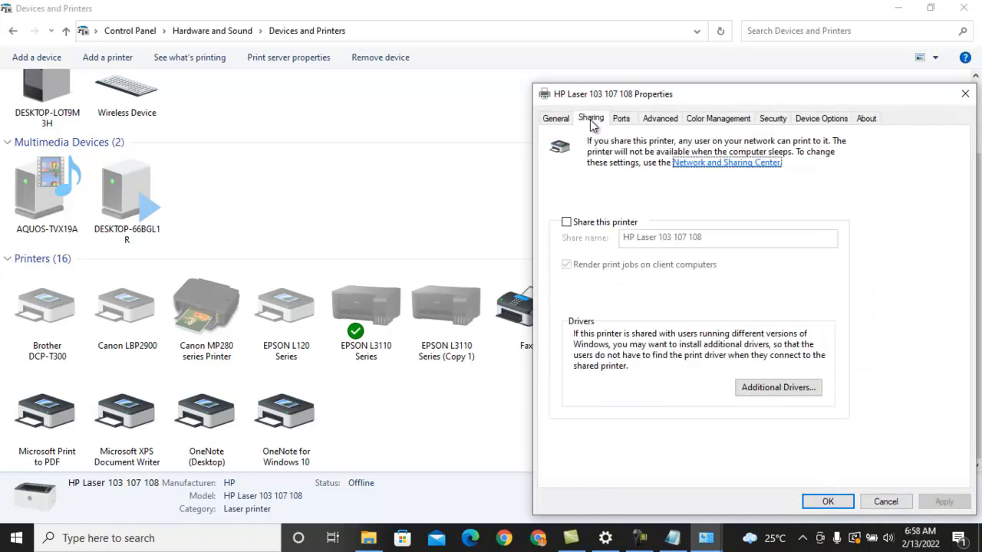
pyautogui.click(568, 223)
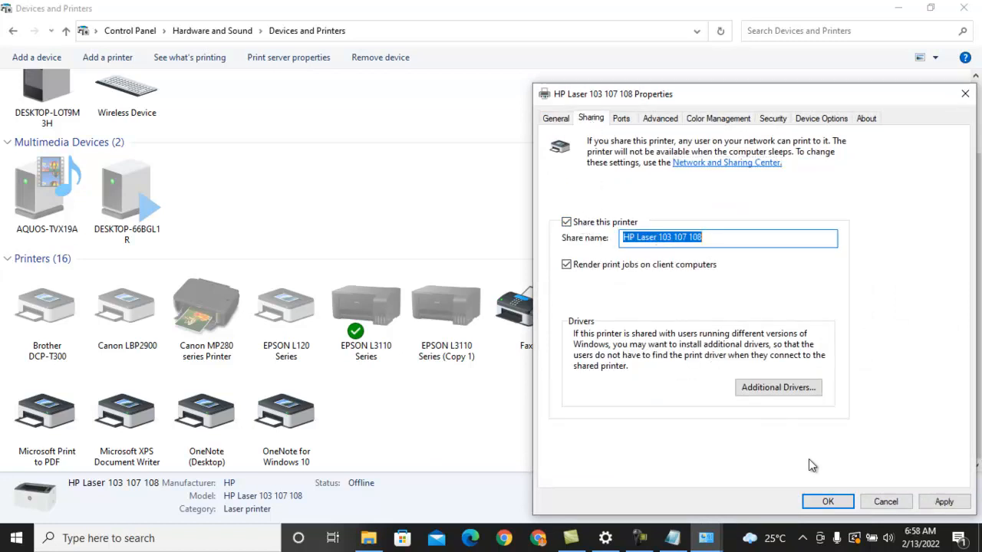
pyautogui.click(828, 502)
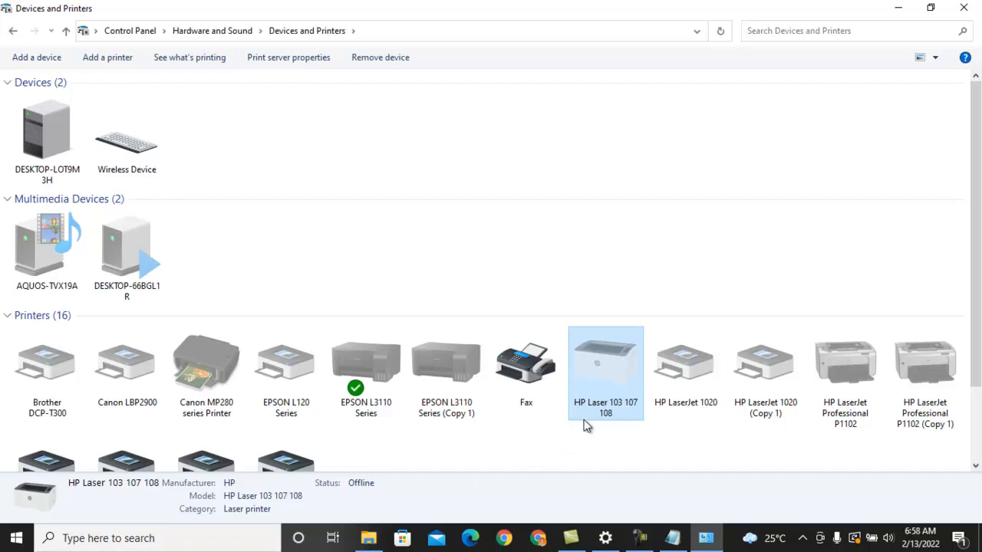
# Return to the Control Panel home, reopen Devices and Printers through Hardware and Sound, and select EPSON L3110 Series (Copy 1)
pyautogui.moveTo(587, 426)
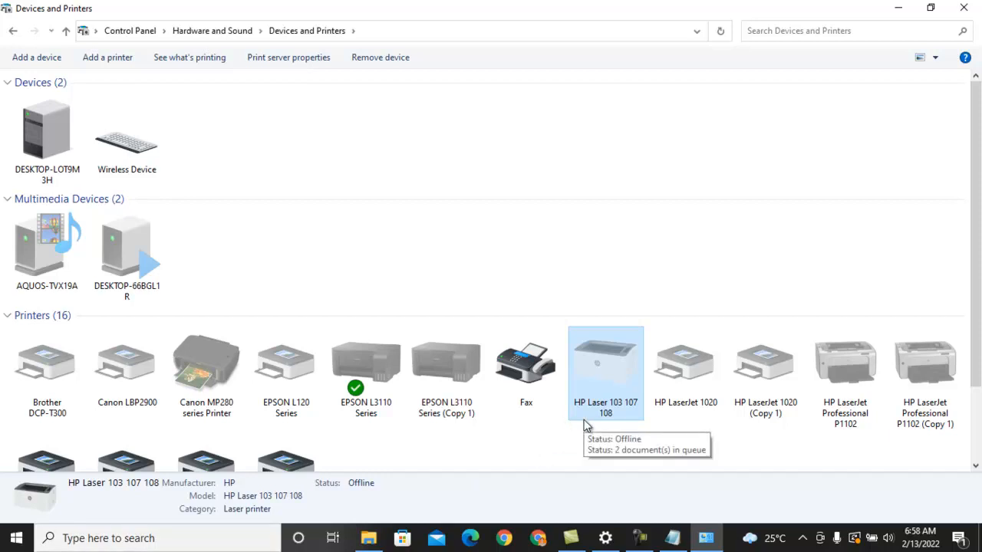
pyautogui.scroll(-1, 977, 261)
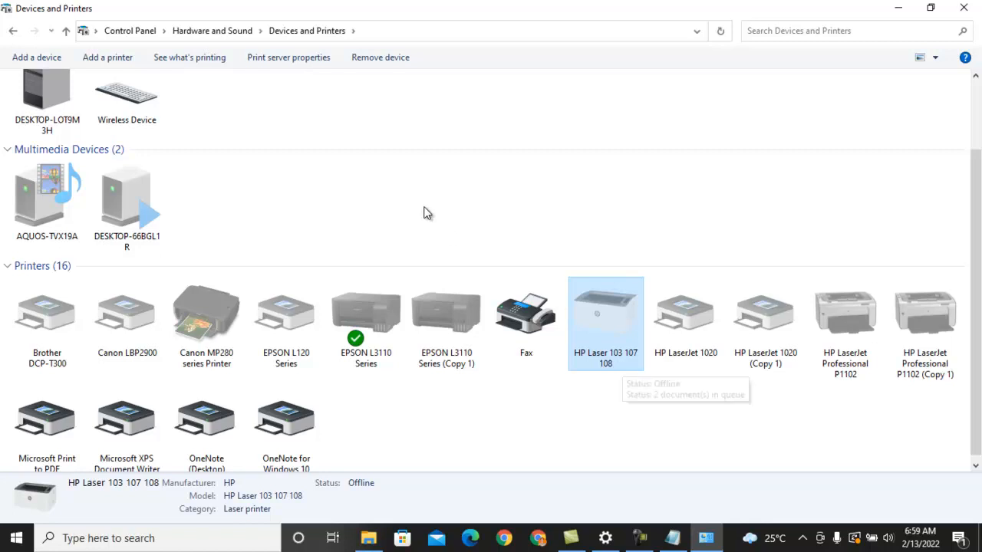
pyautogui.click(117, 32)
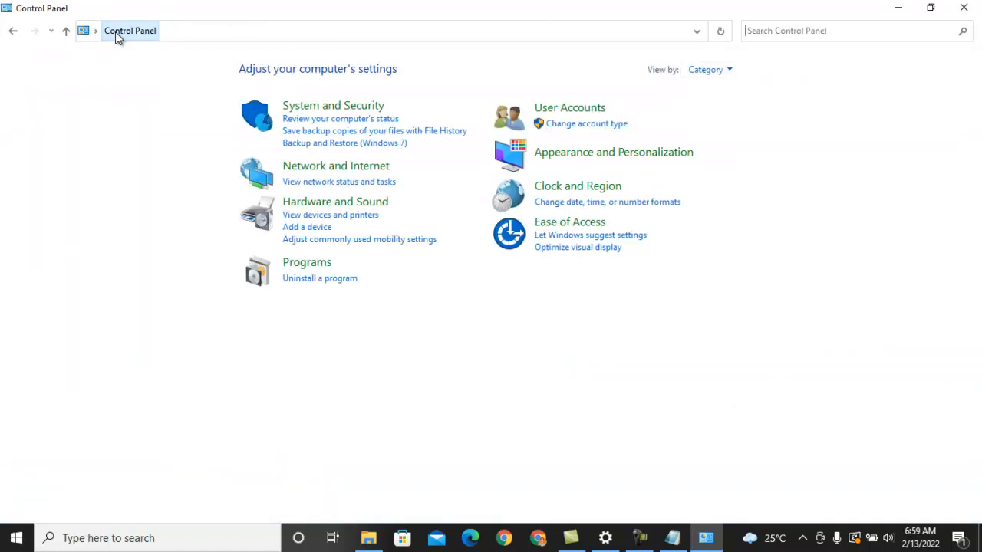
pyautogui.click(313, 204)
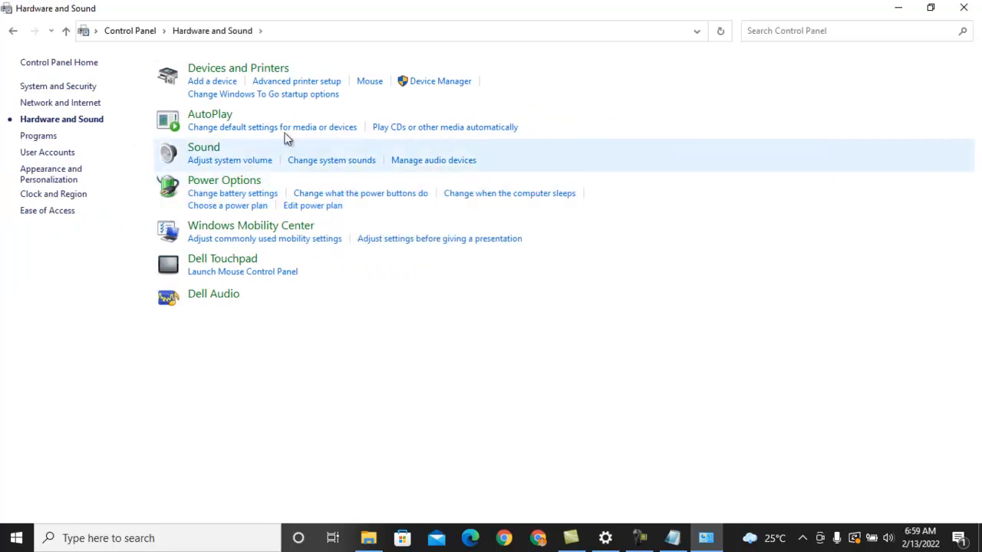
pyautogui.click(259, 70)
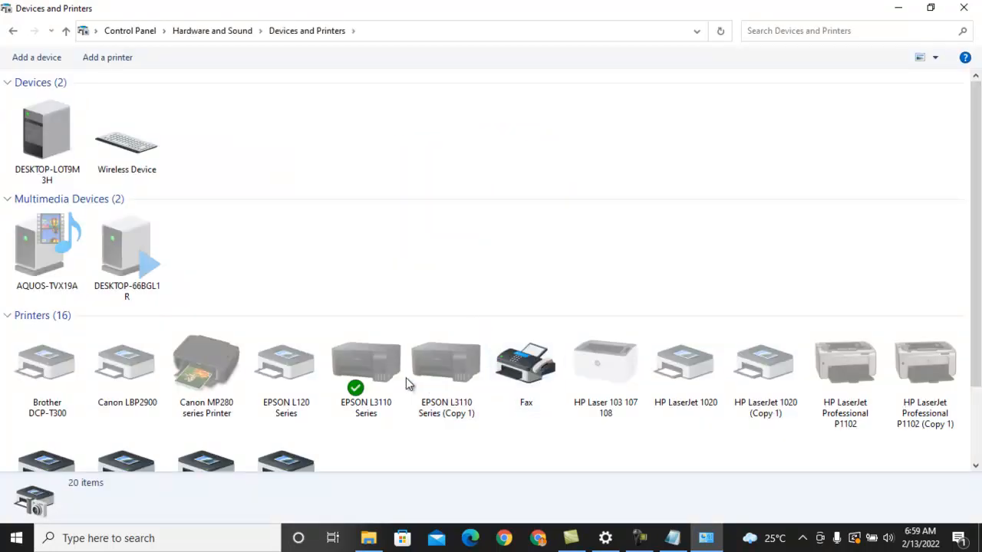
pyautogui.click(446, 374)
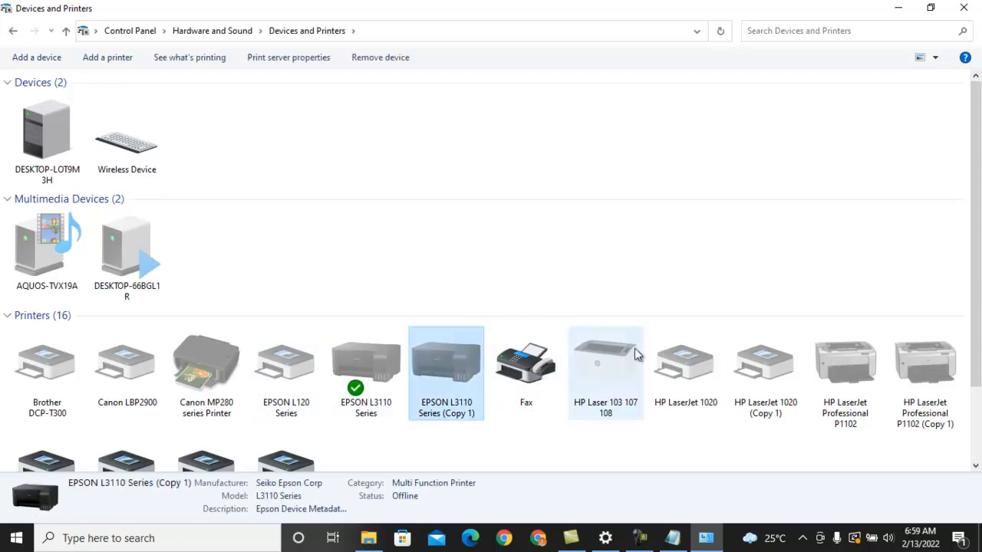
# Open the printer properties of the Canon MP280 series Printer and turn on sharing for it
pyautogui.click(600, 387)
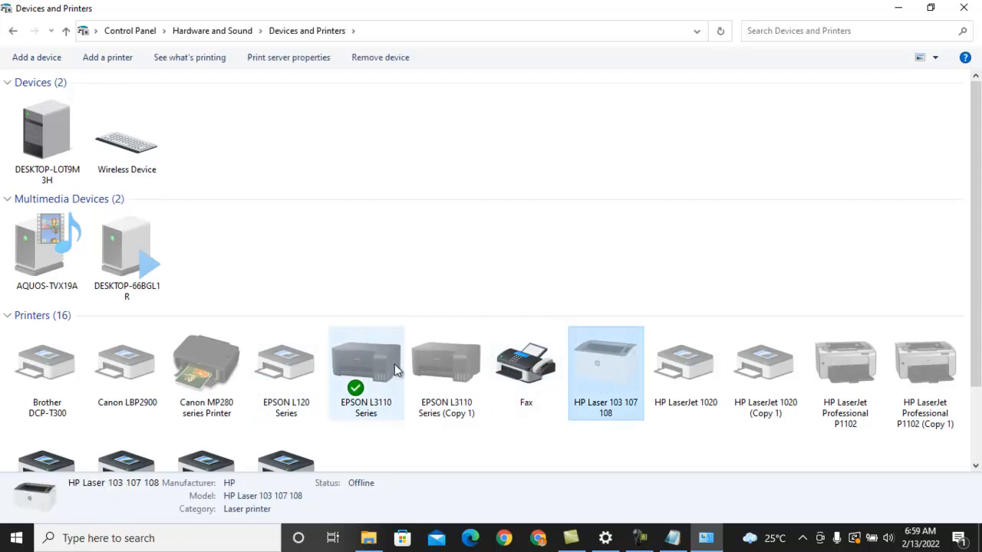
pyautogui.click(184, 361)
pyautogui.rightClick(184, 367)
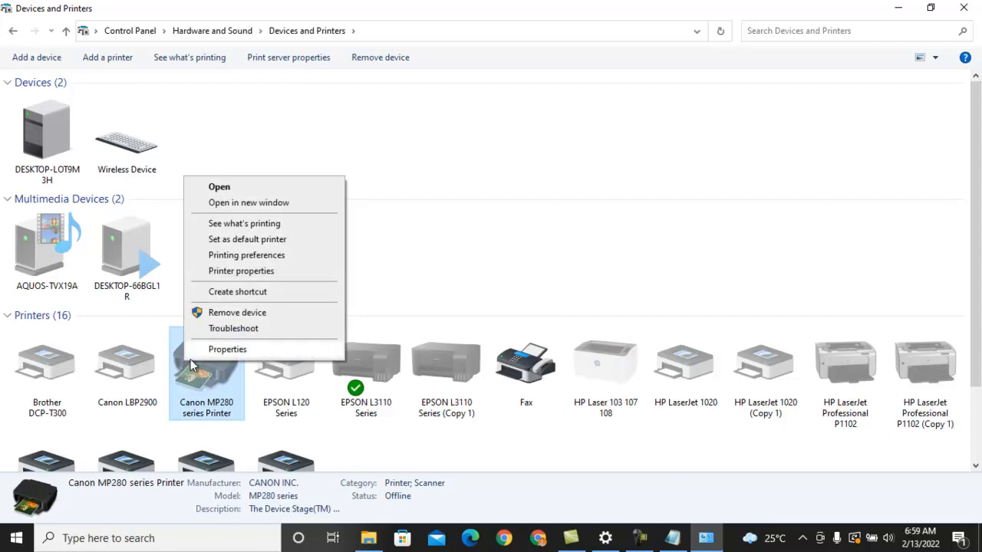
pyautogui.click(231, 272)
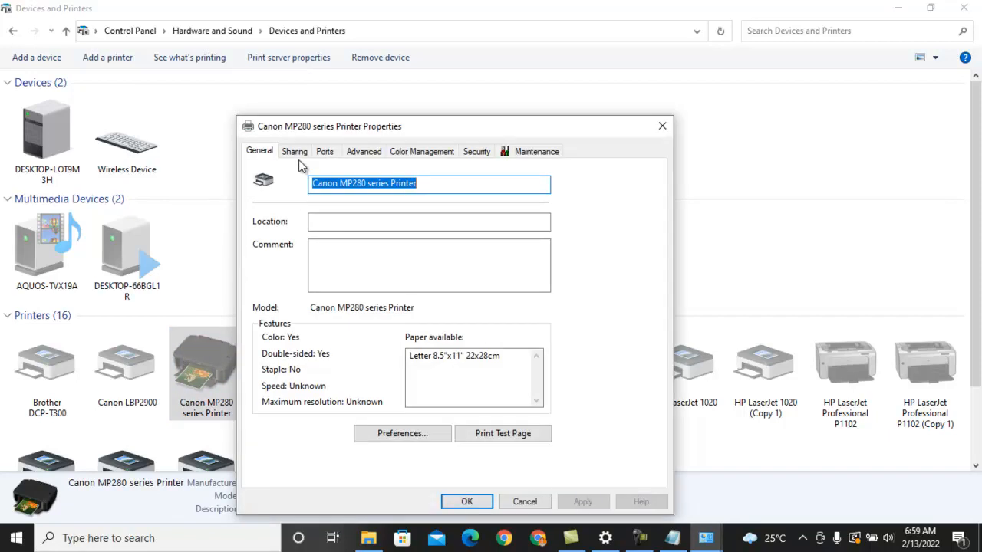
pyautogui.click(295, 152)
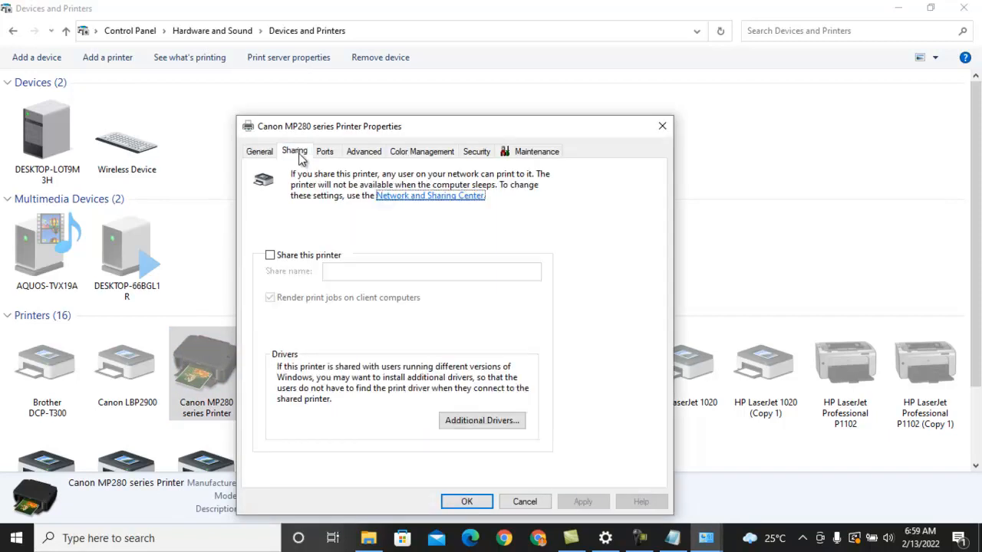
pyautogui.click(307, 257)
# Add "Komputer Utama" to the Canon MP280 series Printer's share name and save the printer properties
pyautogui.click(466, 271)
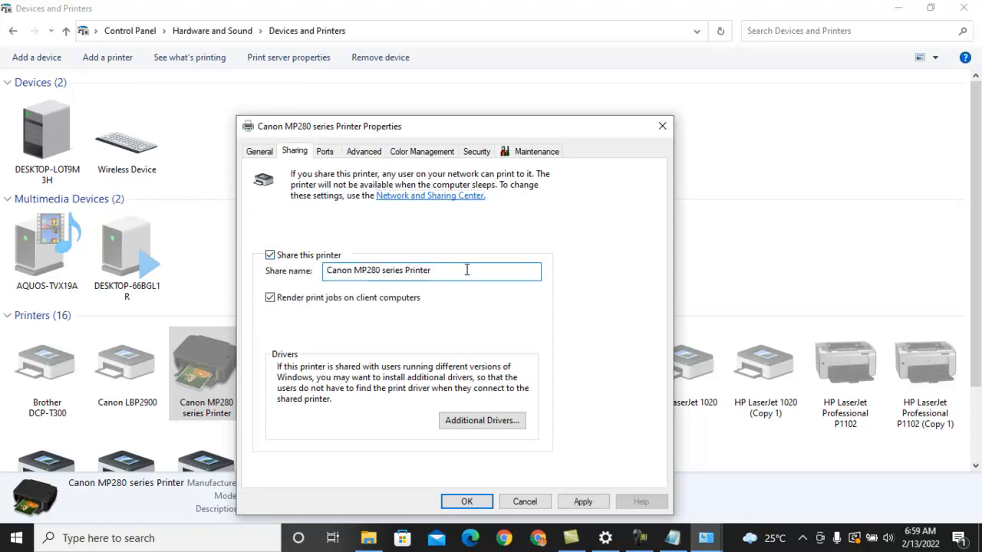
pyautogui.write('KOng')
pyautogui.press('BackSpace')
pyautogui.press('BackSpace')
pyautogui.press('BackSpace')
pyautogui.write('omputer Utama')
pyautogui.click(466, 501)
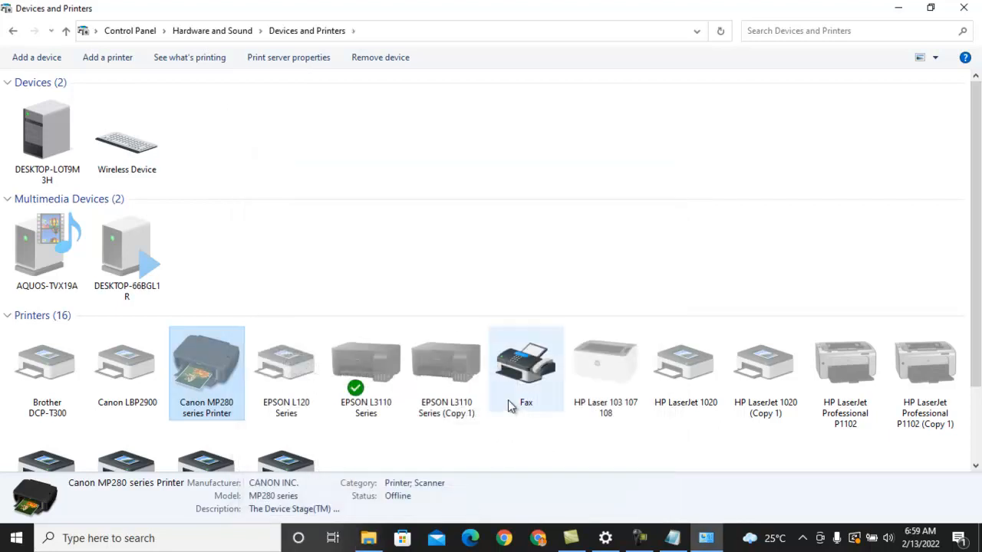
# Switch to Word and create a blank document in a maximized window
pyautogui.click(222, 545)
pyautogui.write('word')
pyautogui.press('Return')
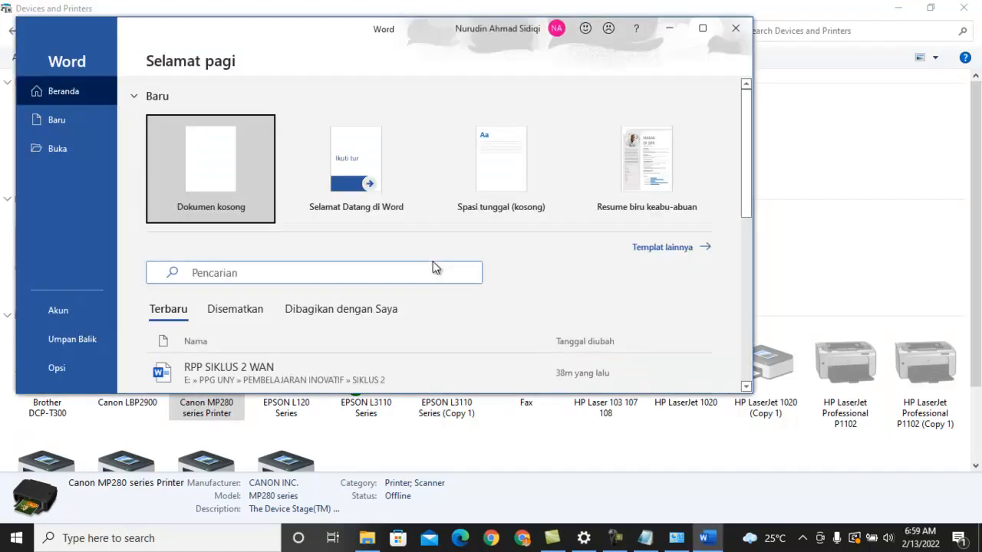
pyautogui.click(243, 176)
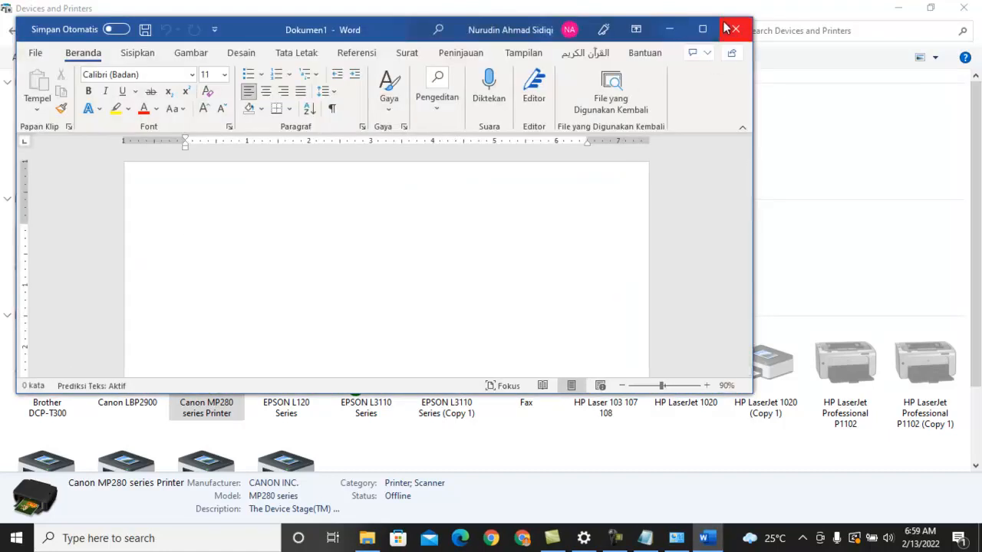
pyautogui.click(702, 27)
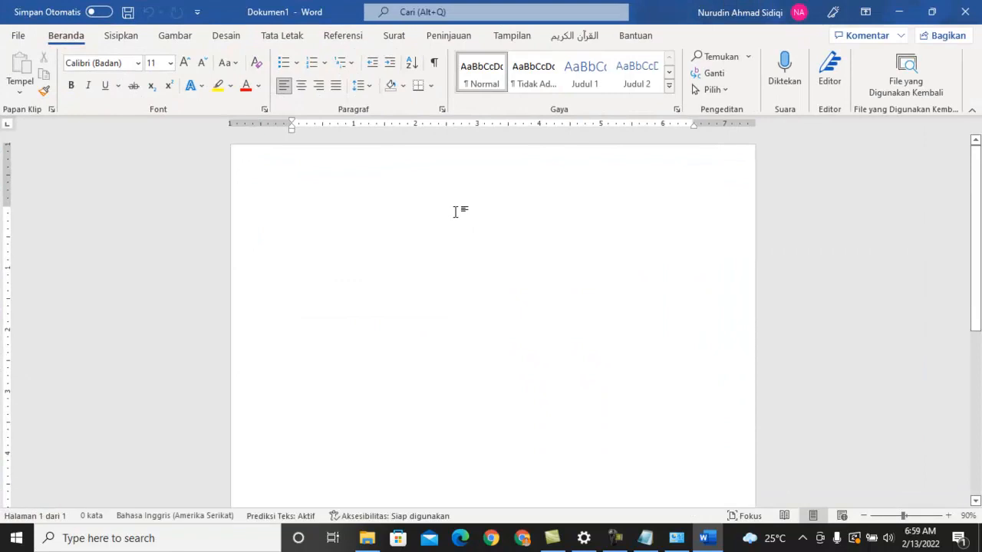
# Examine the list of printers available for printing the blank document, leave the print settings and close Word
pyautogui.hotkey('ctrl', 'p')
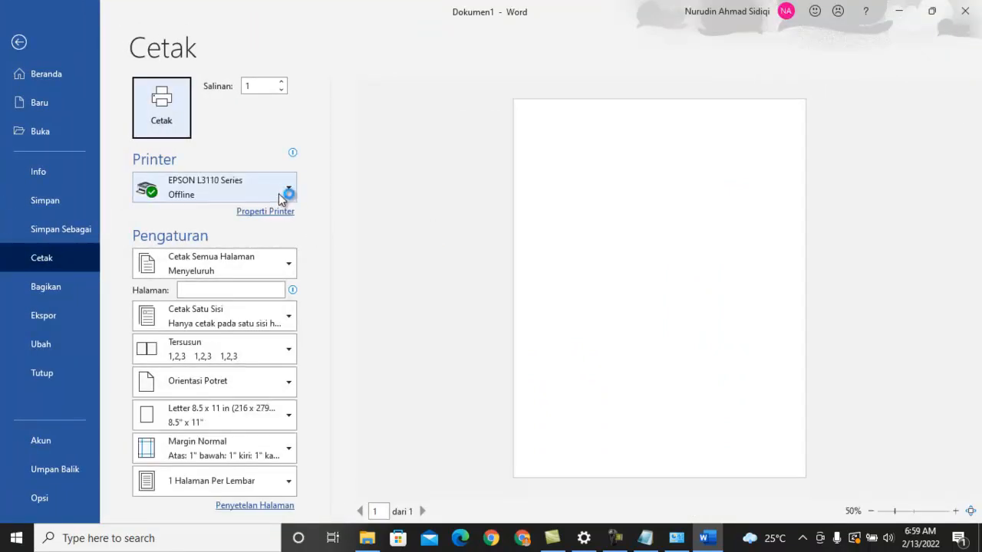
pyautogui.click(281, 198)
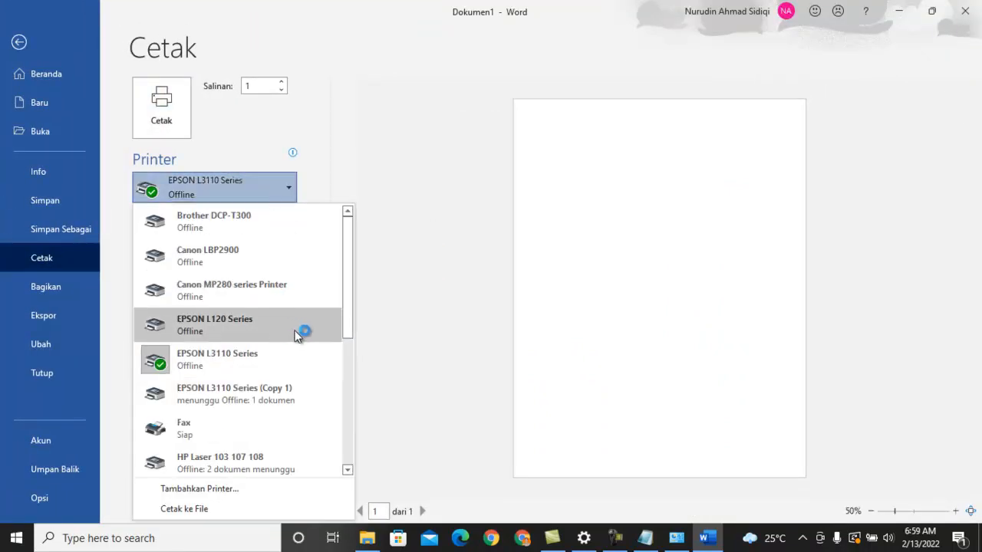
pyautogui.moveTo(350, 274); pyautogui.dragTo(357, 228)
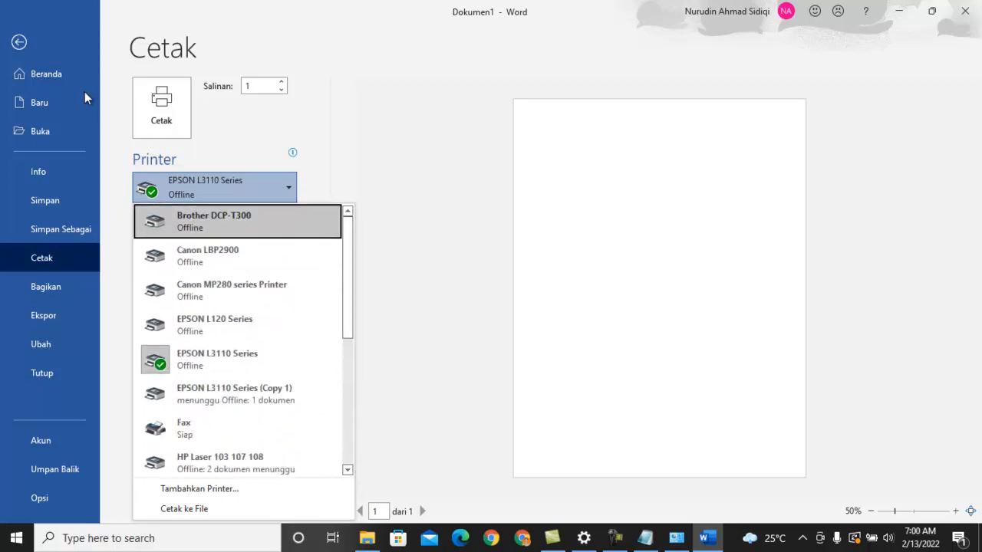
pyautogui.click(20, 43)
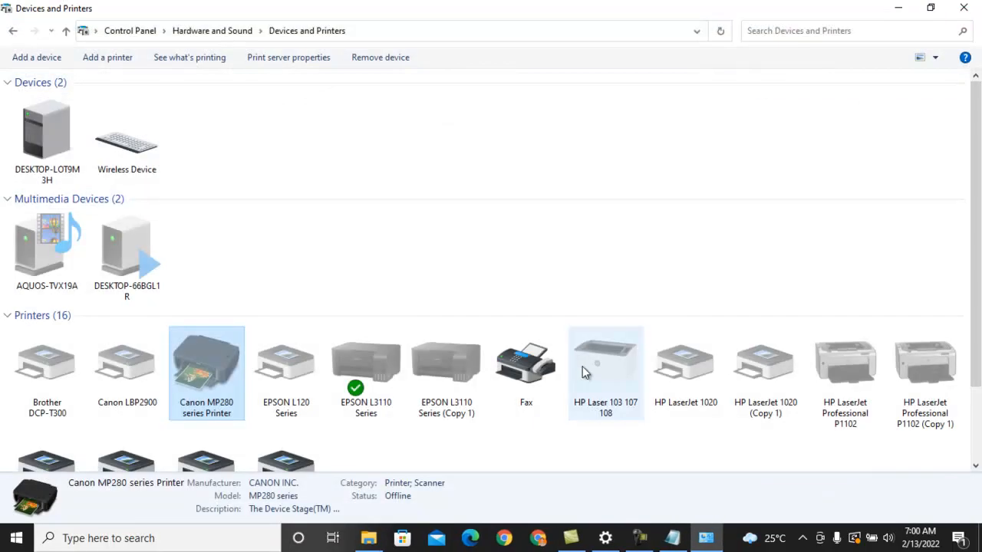
pyautogui.click(640, 538)
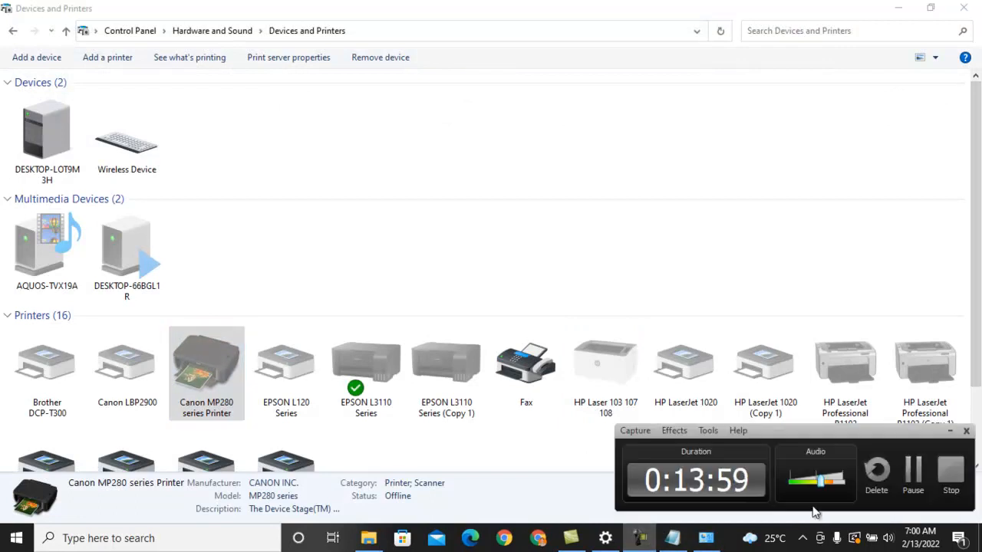